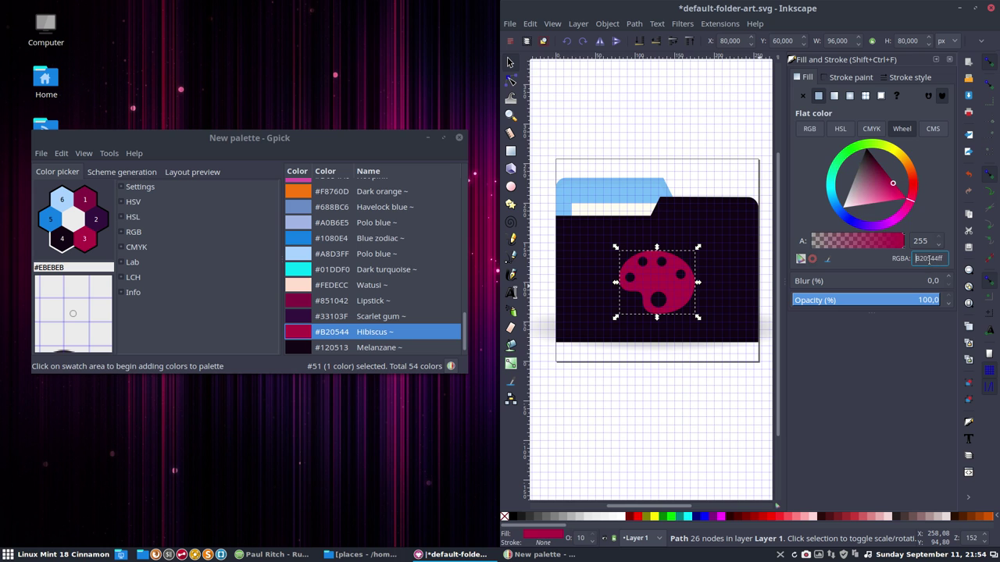
Recolour the folder's light blue back tab with the palette's Scarlet gum colour #33103F
left_click(343, 318)
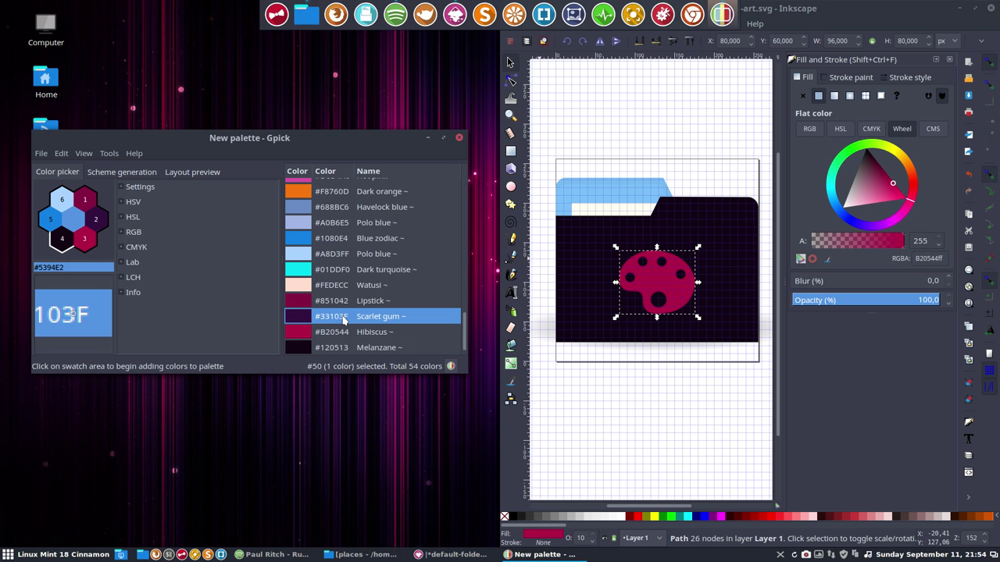
left_click(587, 192, "ctrl")
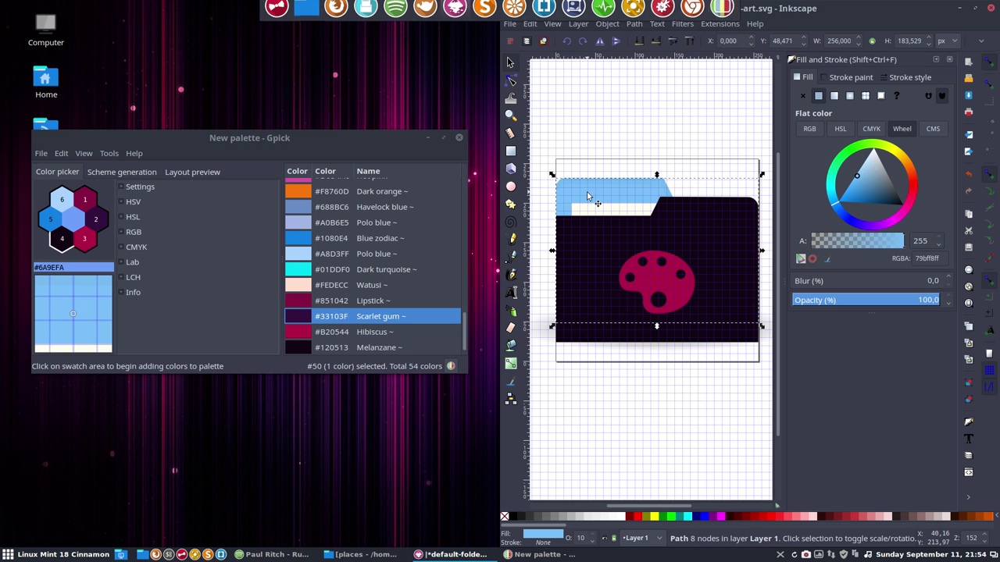
key("ctrl+v")
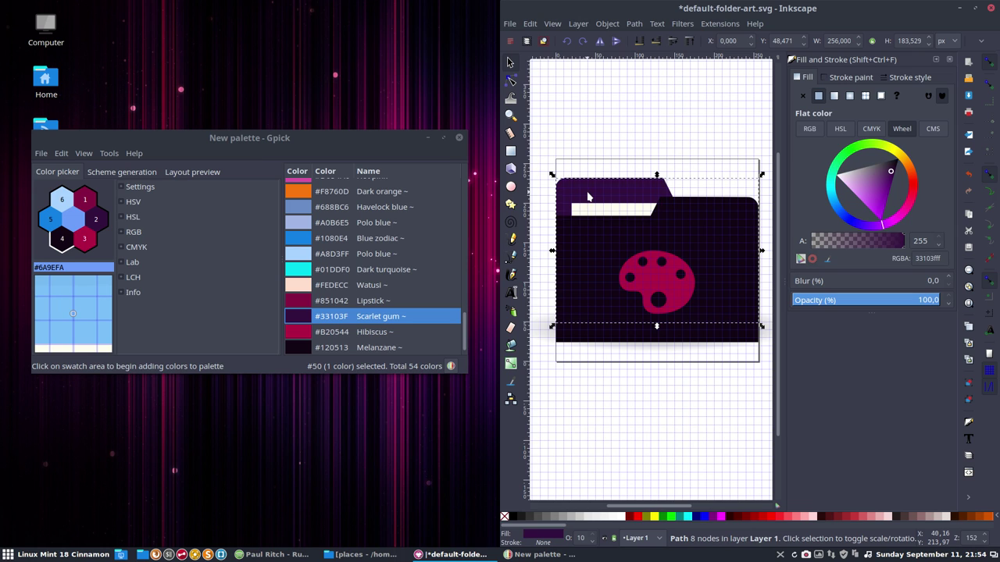
Fill the cream paper rectangle inside the folder with the palette's Lipstick colour #851042
left_click(372, 304)
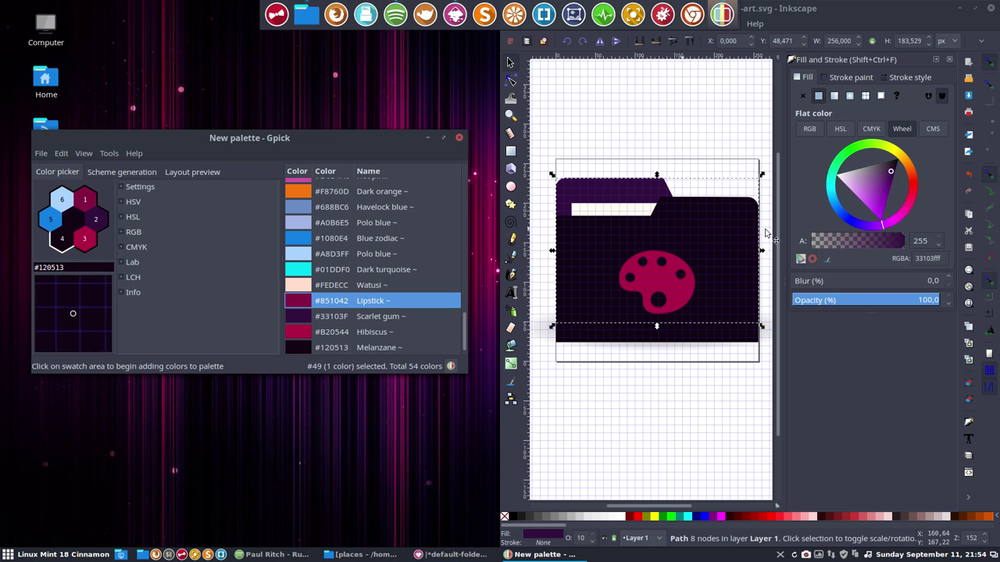
left_click(634, 215)
double_click(926, 259)
type("#851042")
key("Return")
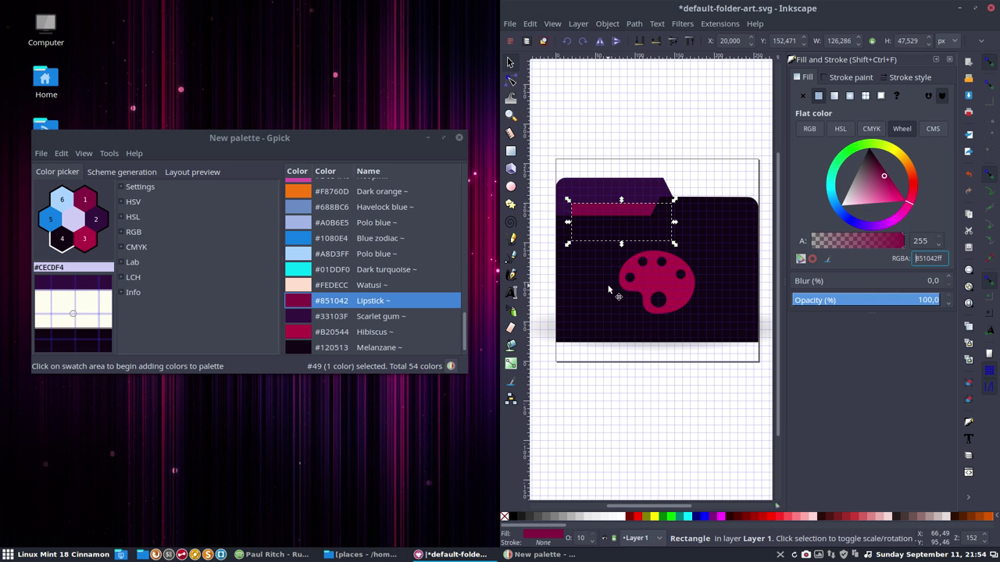
Change the fill of the folder's front body to Lipstick #851042
left_click(616, 309)
left_click(922, 260)
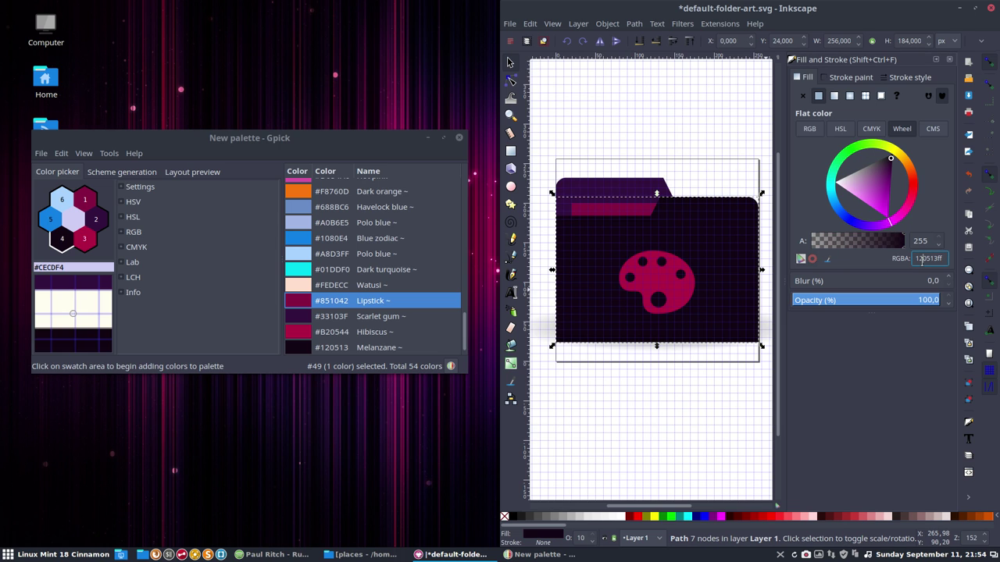
double_click(922, 260)
type("#851042")
key("Return")
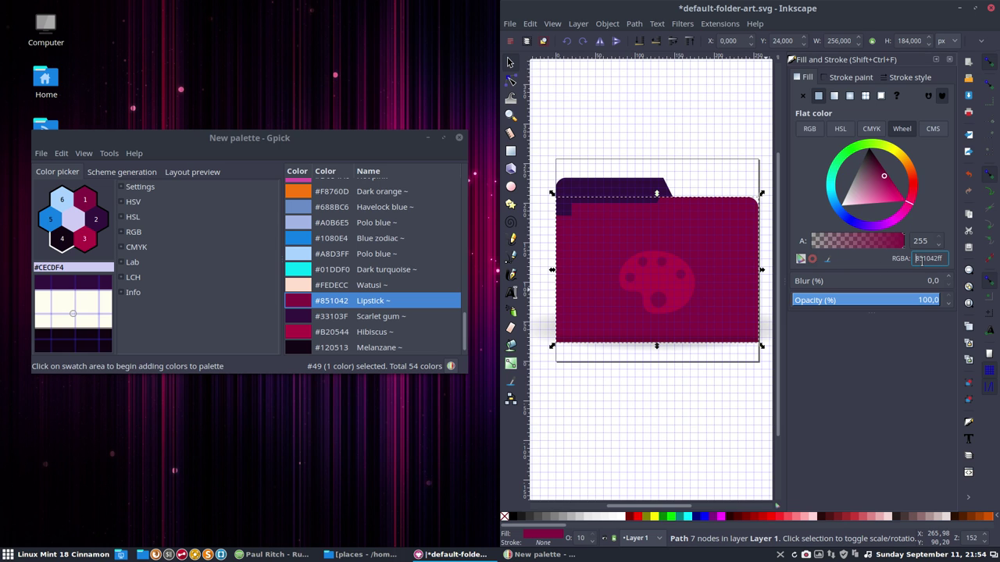
Select the paper rectangle, fill it with the palette's Melanzane colour #120513, and deselect it
left_click(624, 197)
left_click(624, 198, "alt")
left_click(628, 196, "alt")
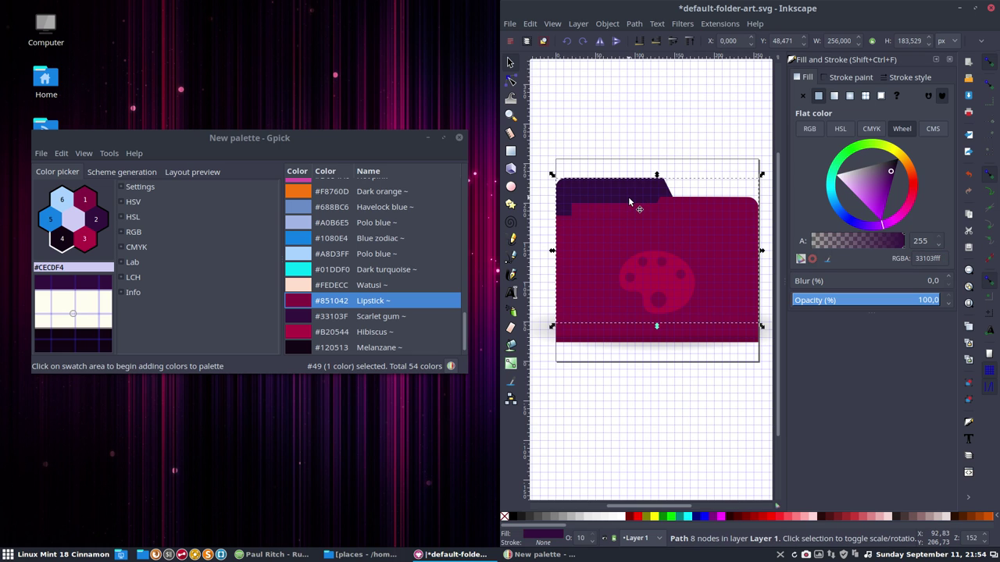
key("Escape")
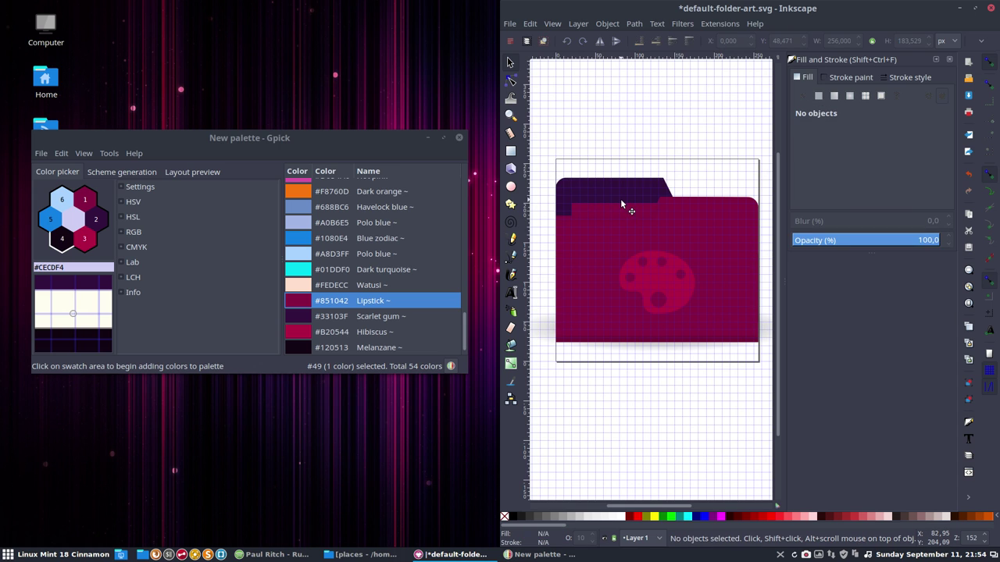
left_click(620, 202)
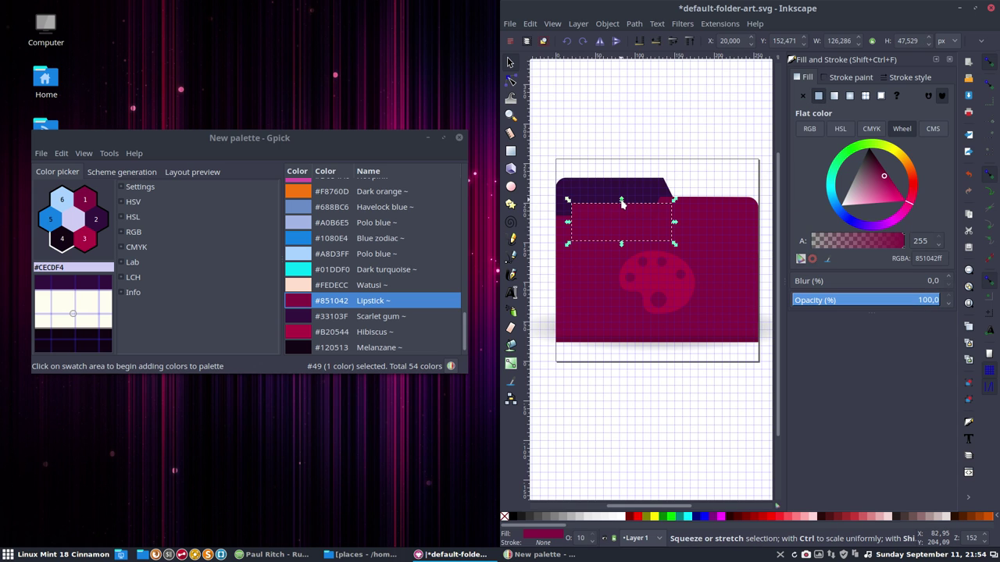
left_click(371, 317)
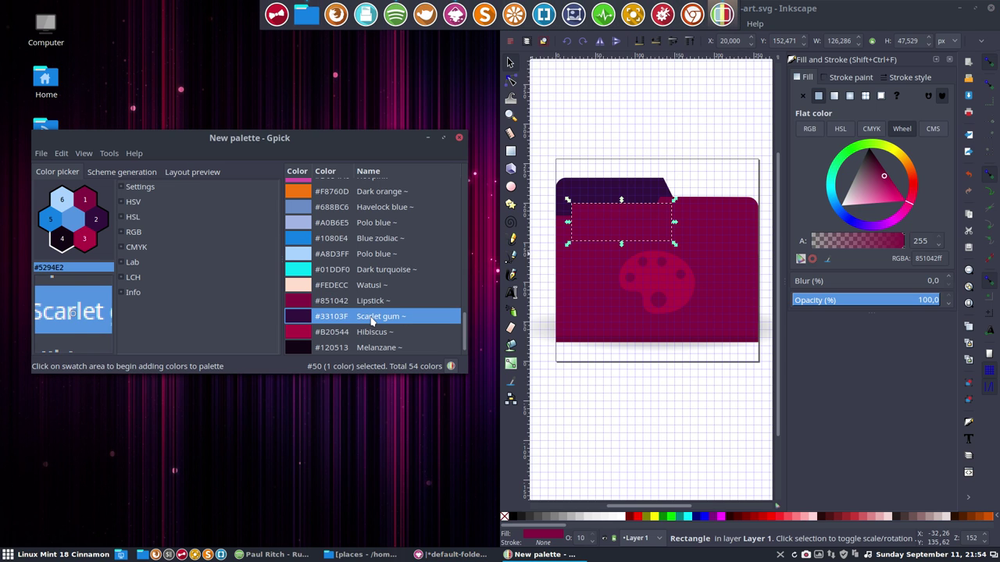
left_click(380, 347)
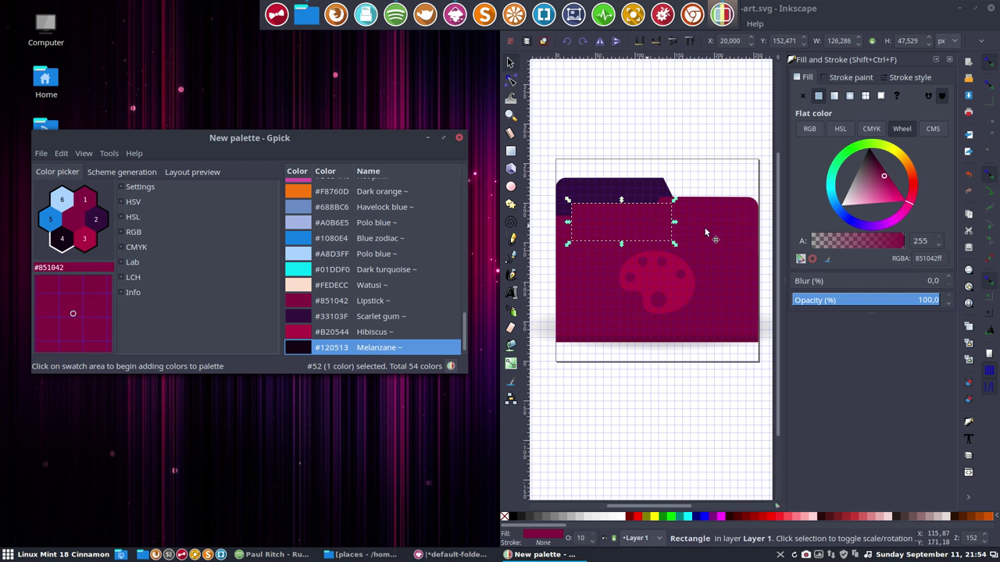
double_click(937, 258)
type("120513")
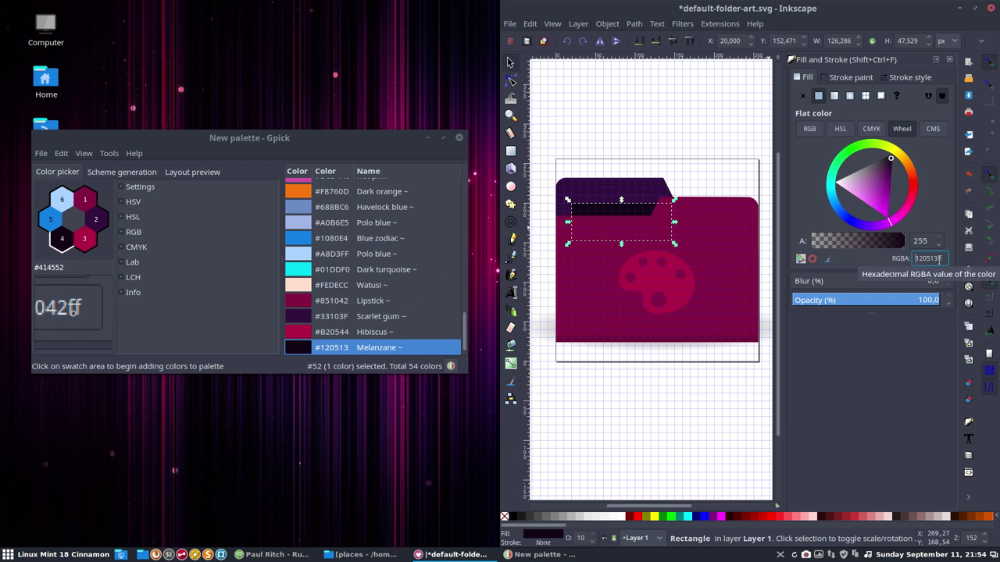
left_click(688, 138)
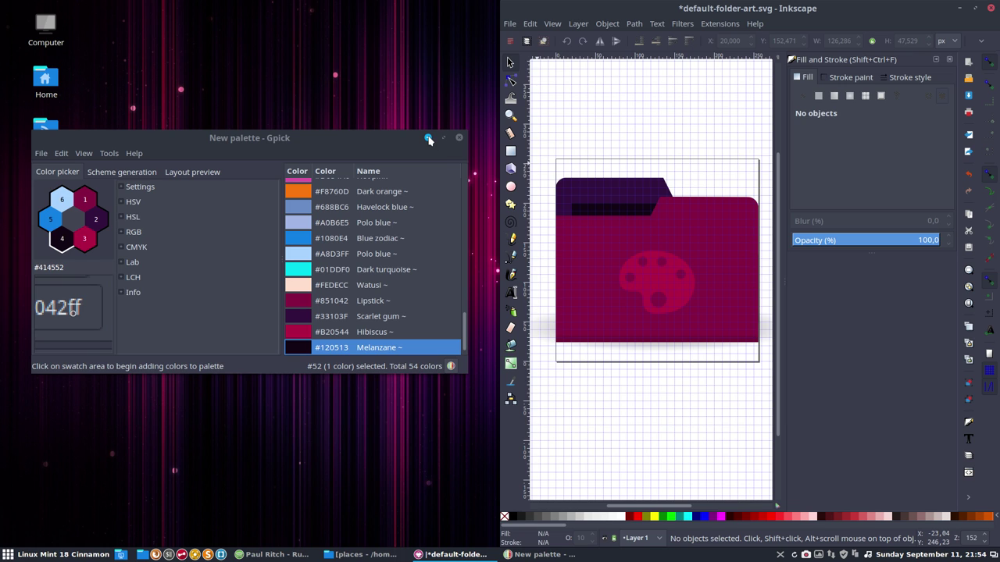
Minimize Gpick, switch to the file manager beside the drawing, and go up to the Sardi Mono Numix Colora (copy) folder
left_click(428, 138)
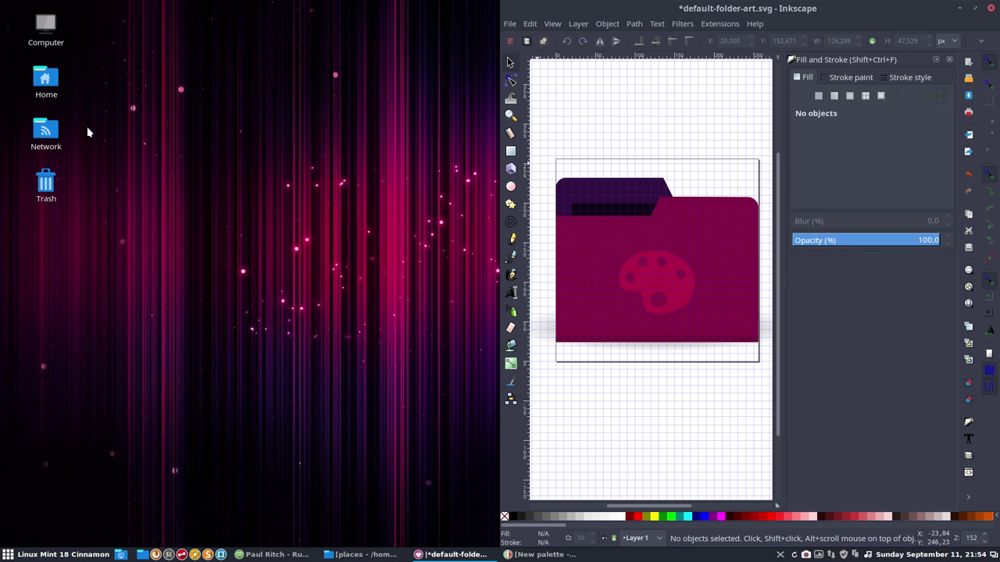
left_click(361, 555)
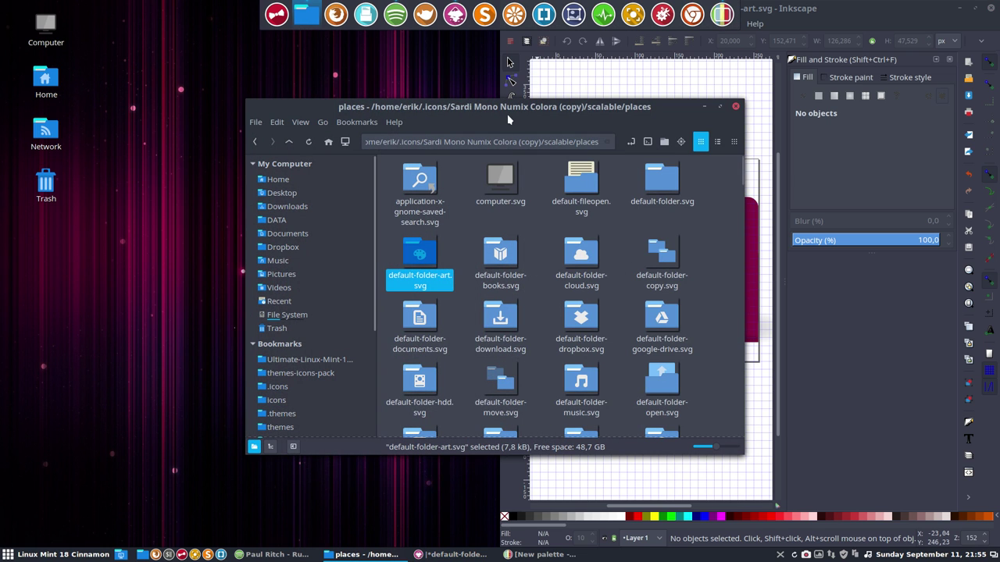
left_click_drag(361, 107, 134, 111)
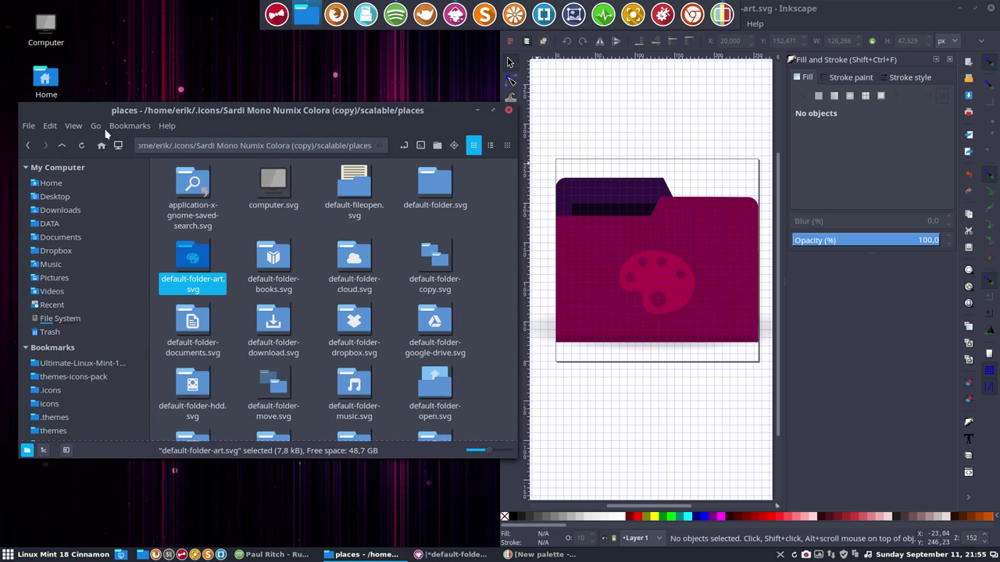
left_click(62, 145)
left_click(62, 145)
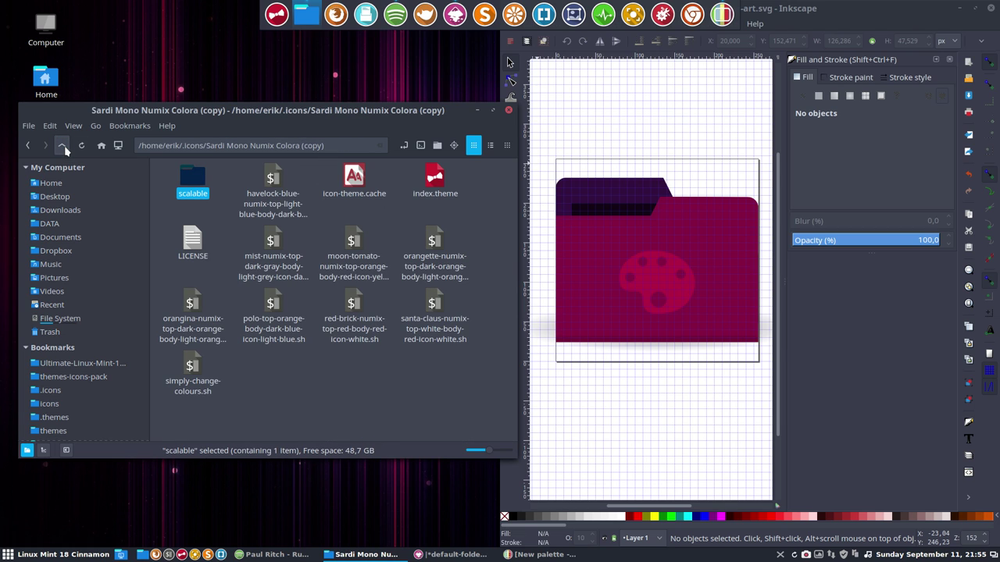
Duplicate the script simply-change-colours.sh in the same folder
left_click(192, 367)
key("ctrl+c")
key("ctrl+v")
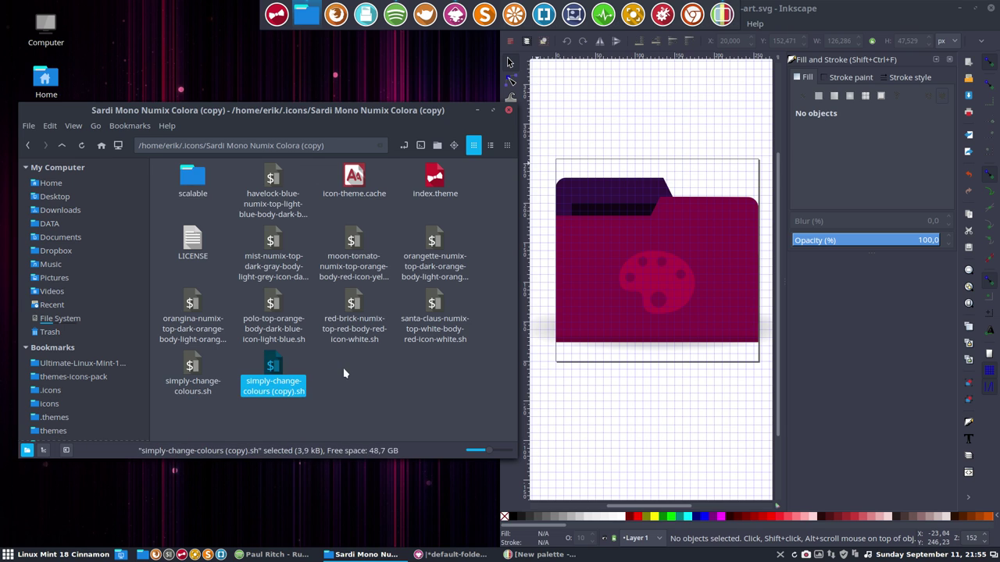
left_click(350, 378)
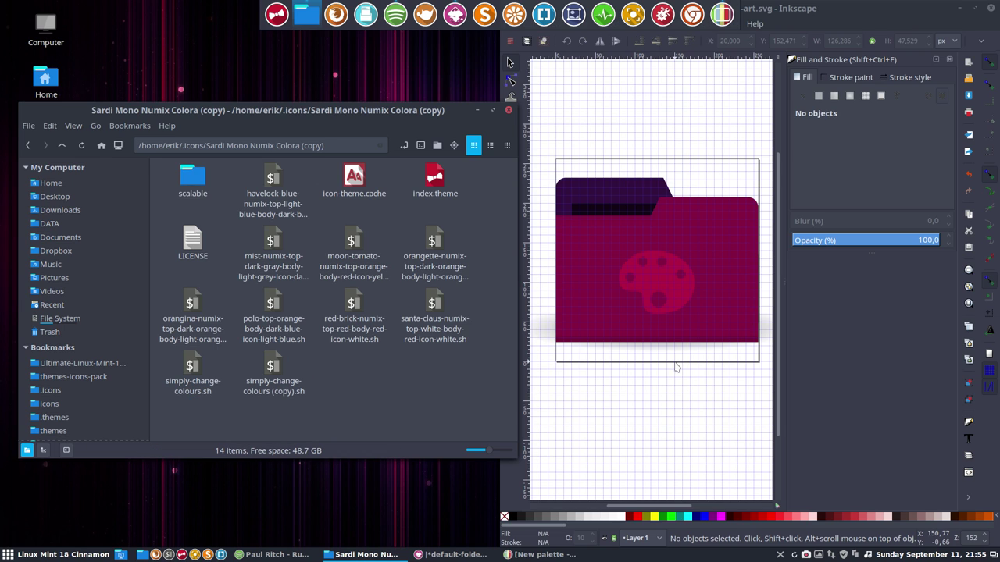
Check the colour names in the Gpick palette and start renaming the copied script with hibiscus-top-dark-purple-body-
left_click(539, 555)
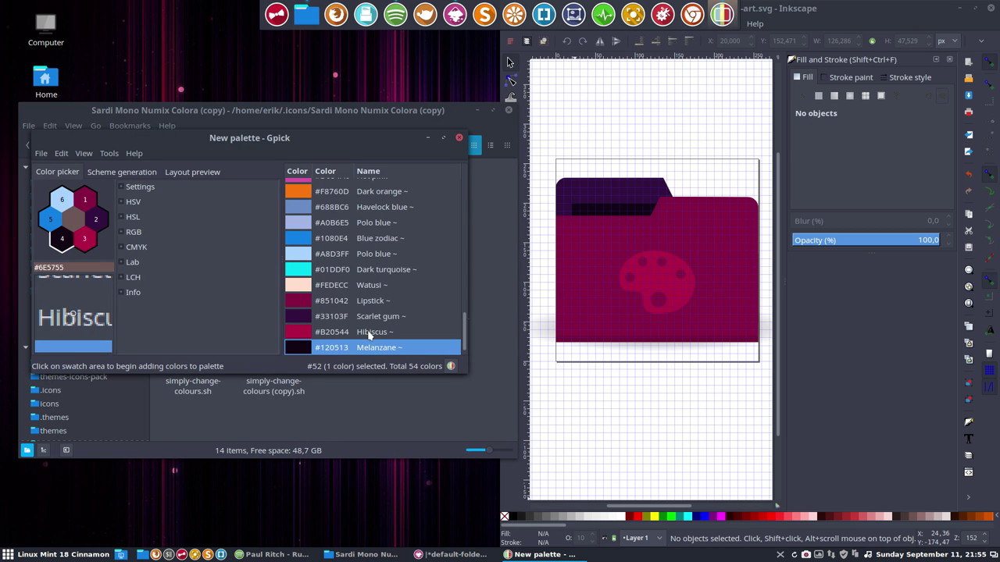
left_click(428, 334)
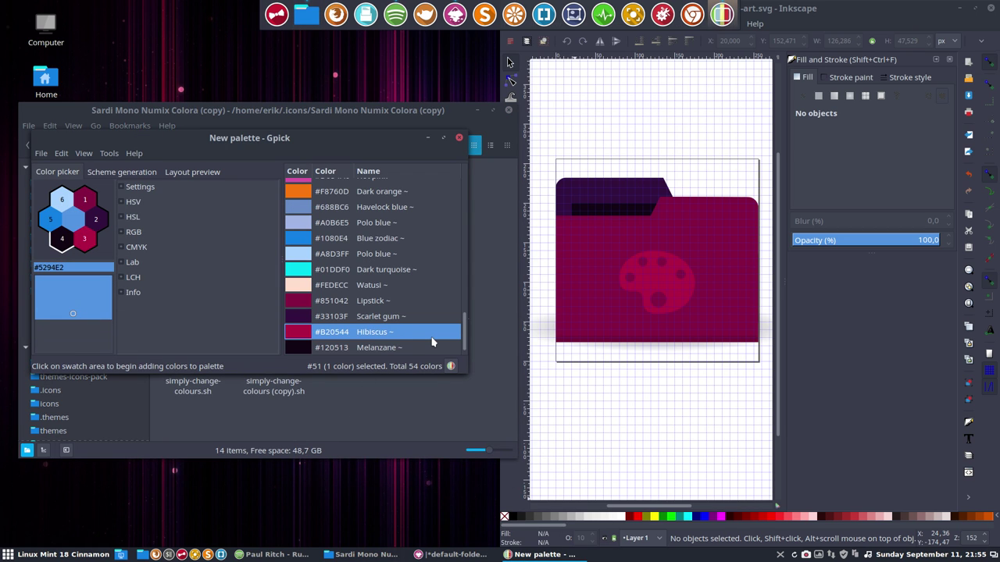
left_click(393, 301)
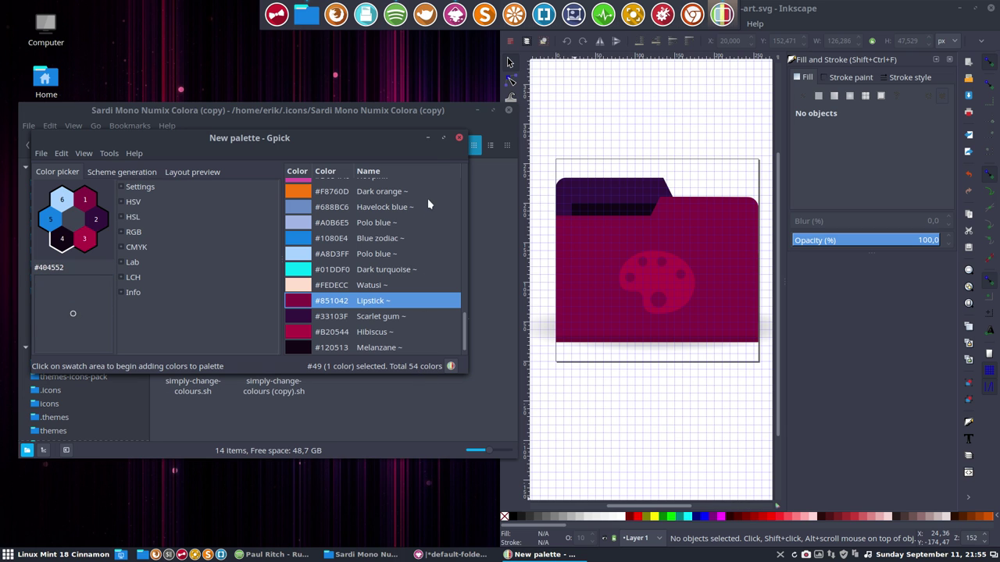
left_click(427, 137)
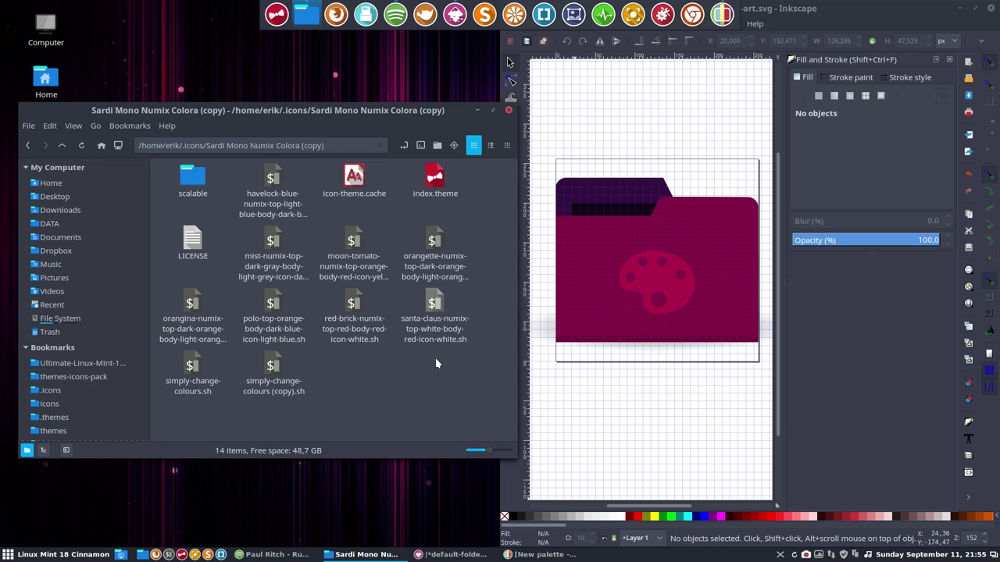
left_click(273, 372)
key("F2")
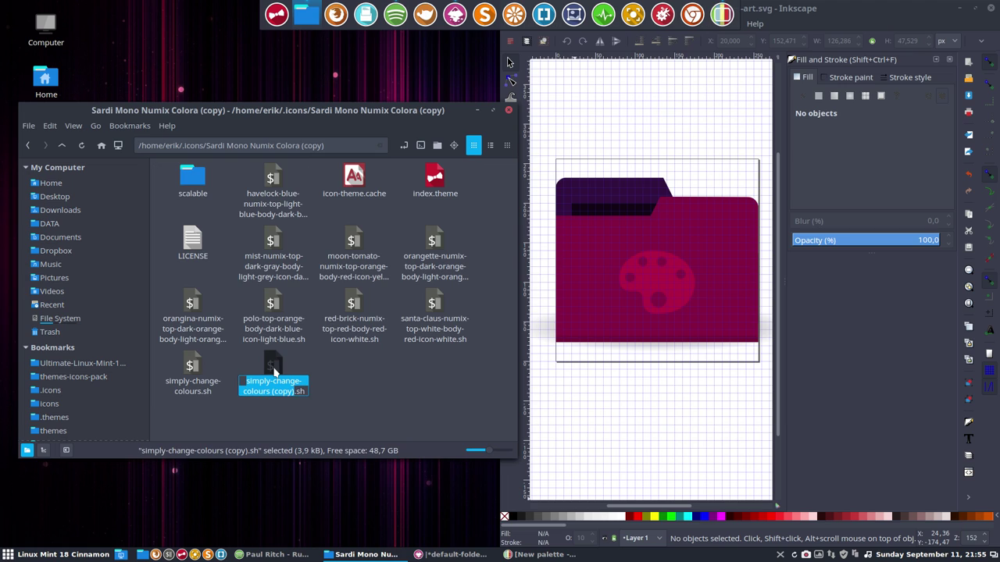
type("hibiscu")
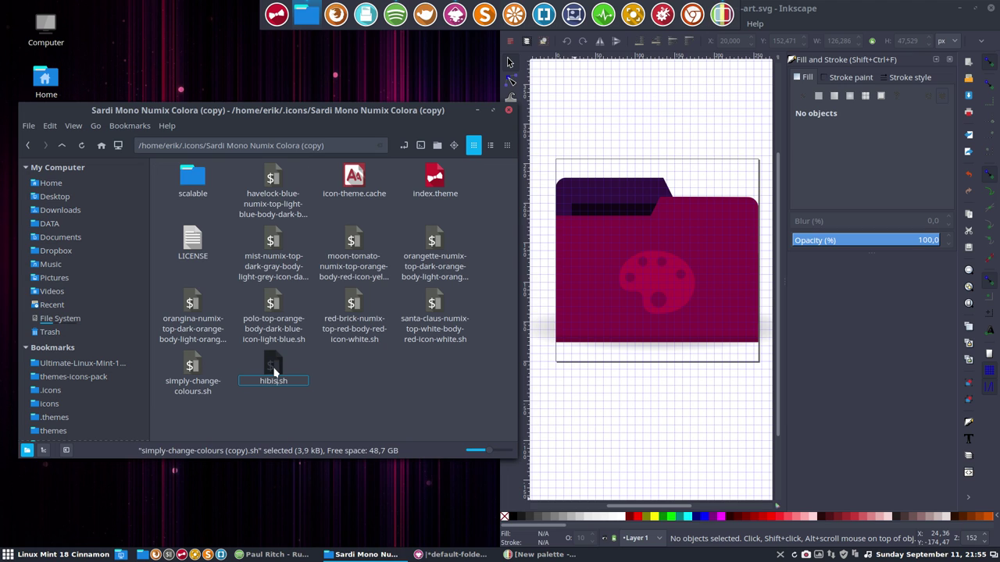
type("s-top-dark")
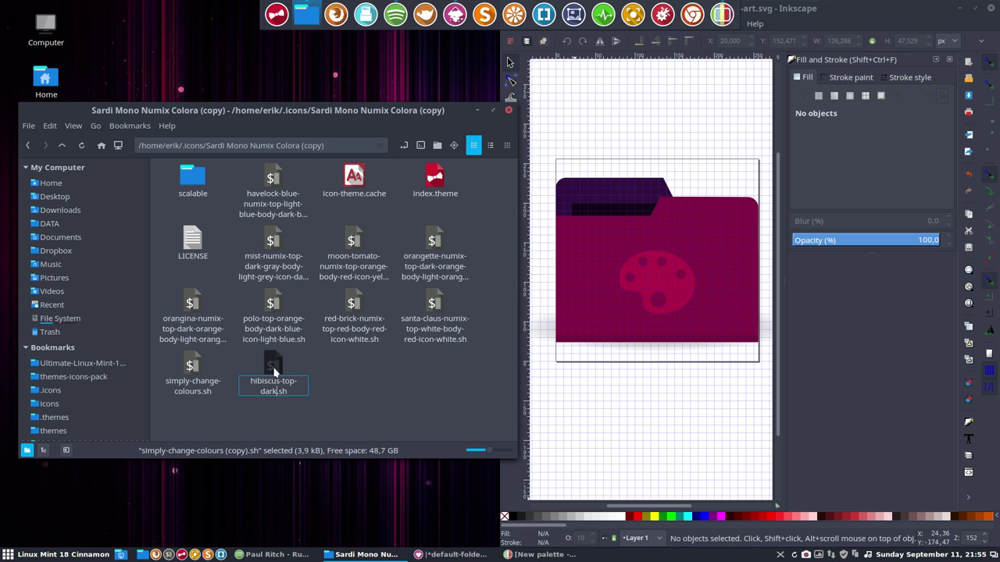
type("-purple-")
type("body")
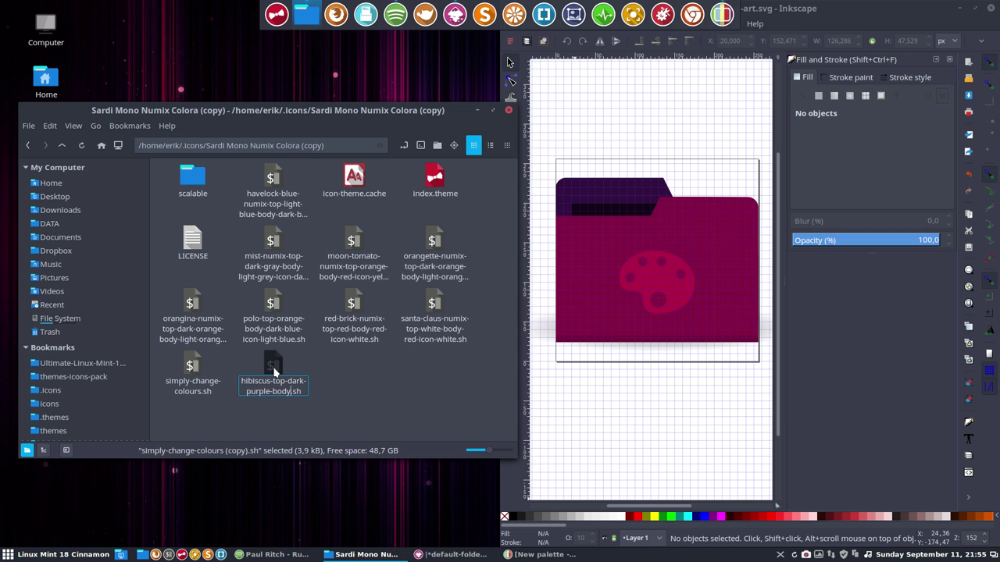
type("-")
key("Return")
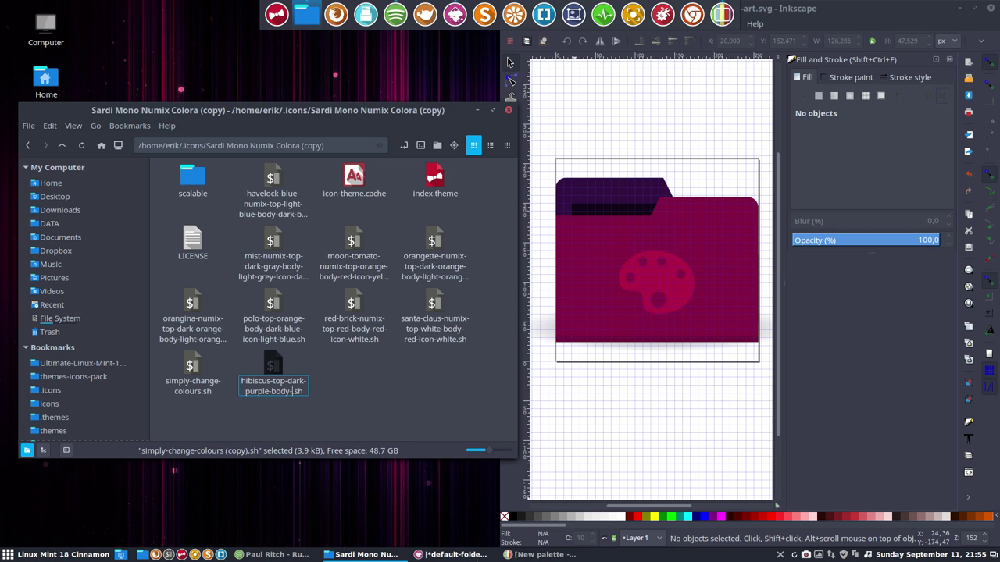
Complete the copied script's name as hibiscus-top-dark-purple-body-lipstick-icon-rose-red-paper-black.sh
left_click(541, 557)
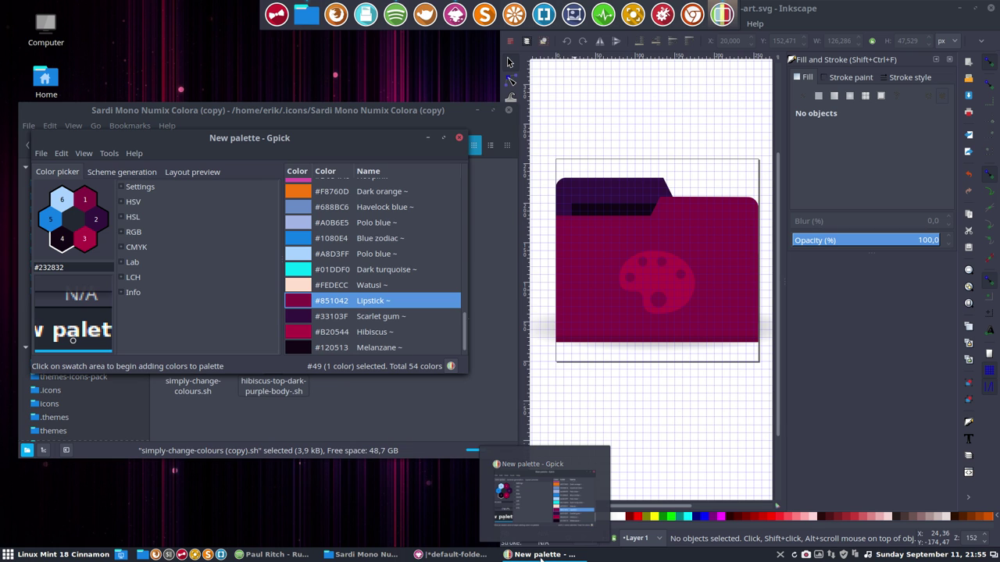
left_click(540, 557)
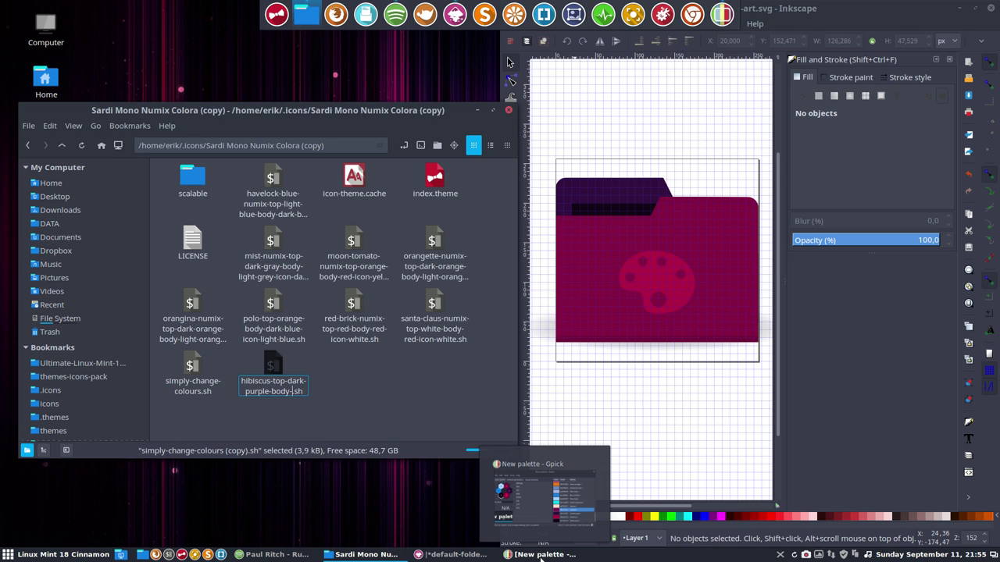
type("lipstick")
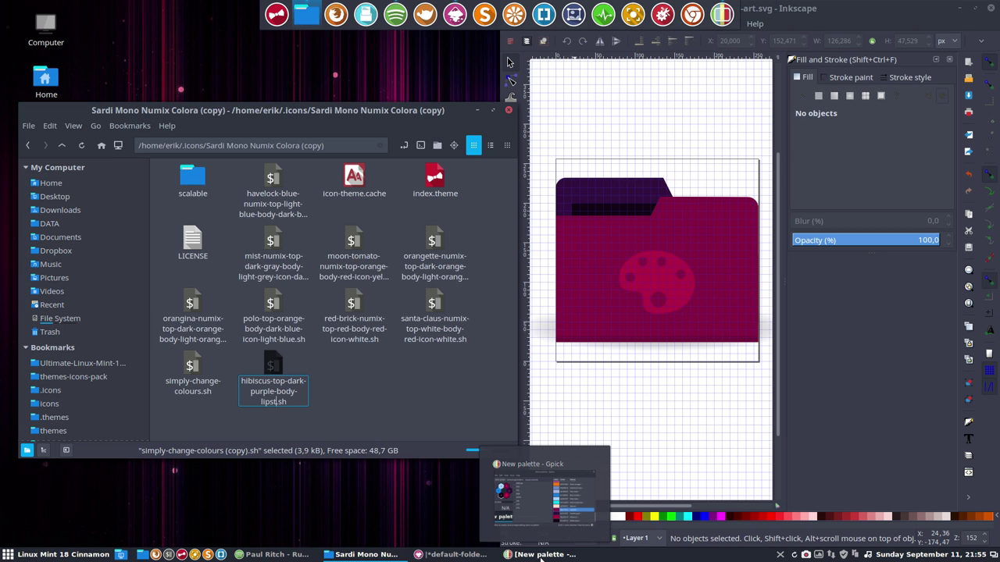
type("-icon-rose-red")
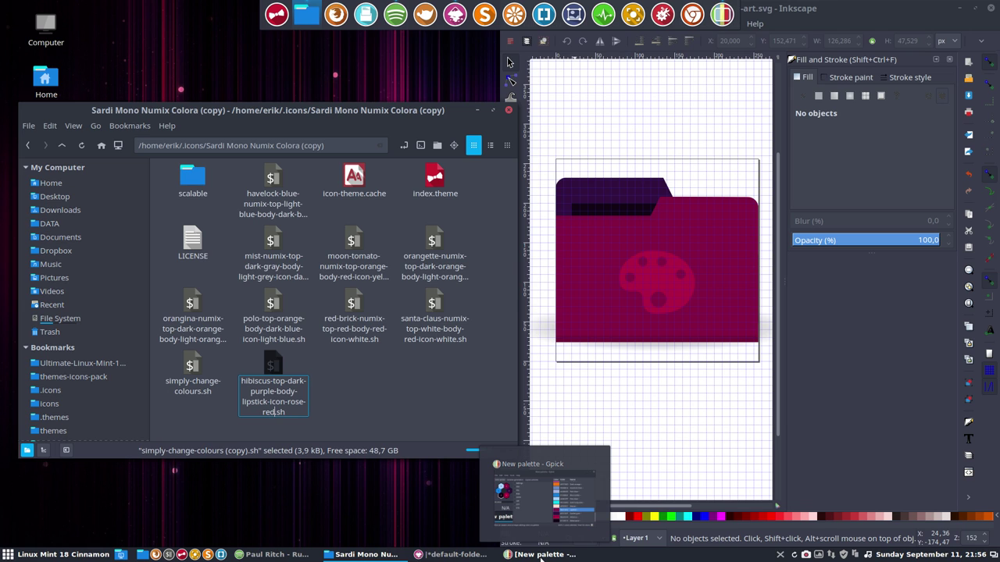
type("-")
type("paper")
type("-blac")
type("k")
key("Return")
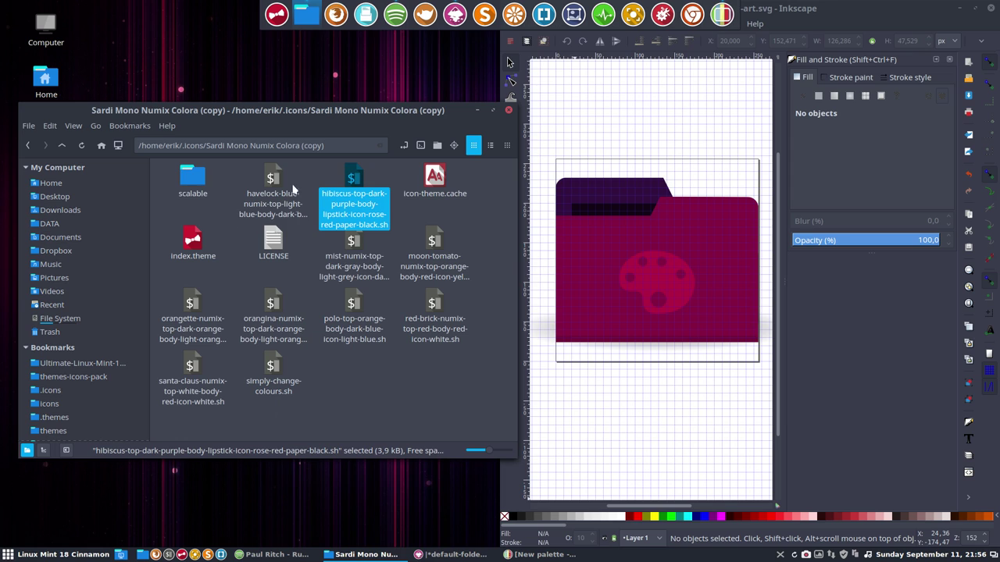
Open the scalable/places folder in a second tab and return the first tab to the Sardi Mono Numix Colora (copy) folder
left_click(199, 178)
double_click(198, 178)
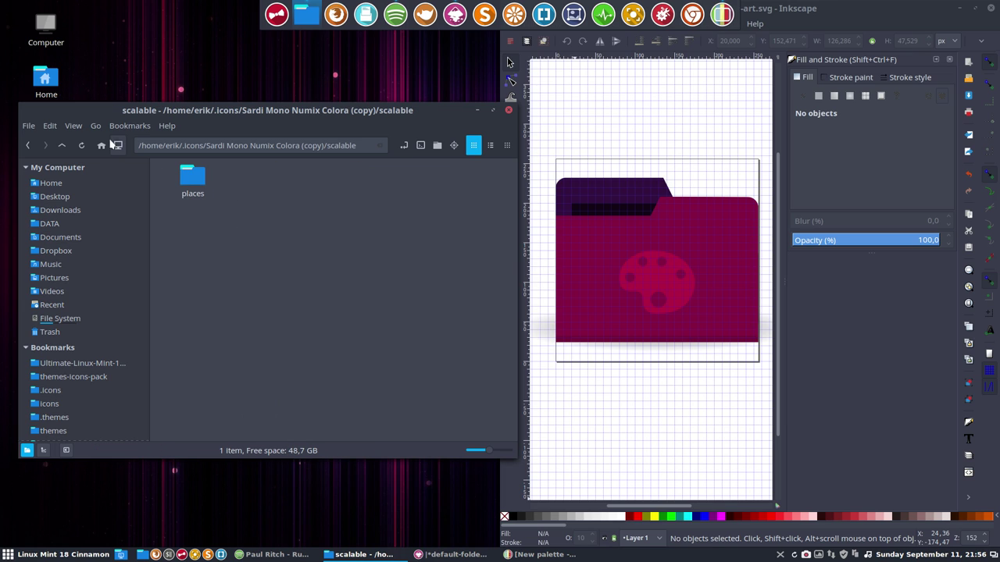
double_click(191, 178)
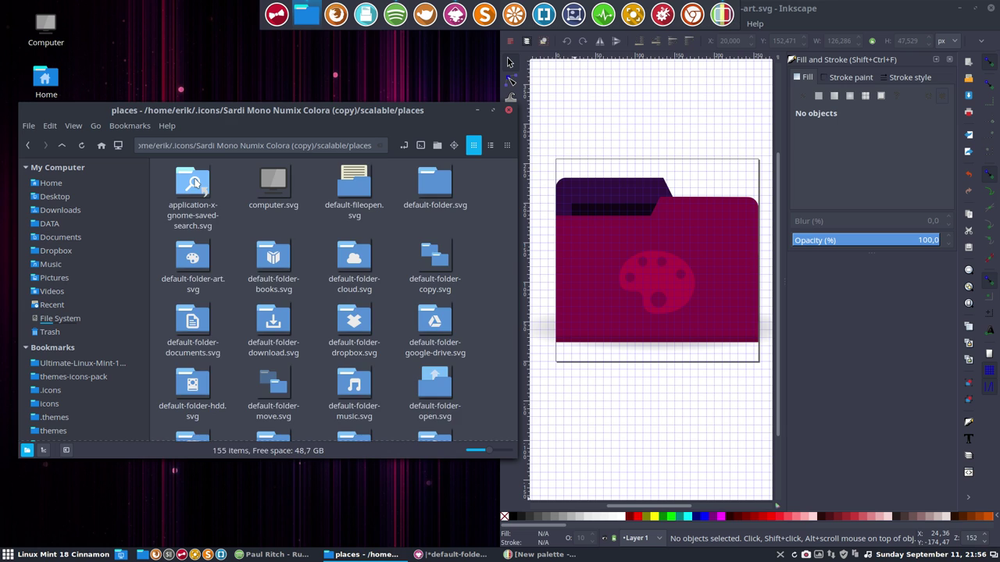
key("ctrl+t")
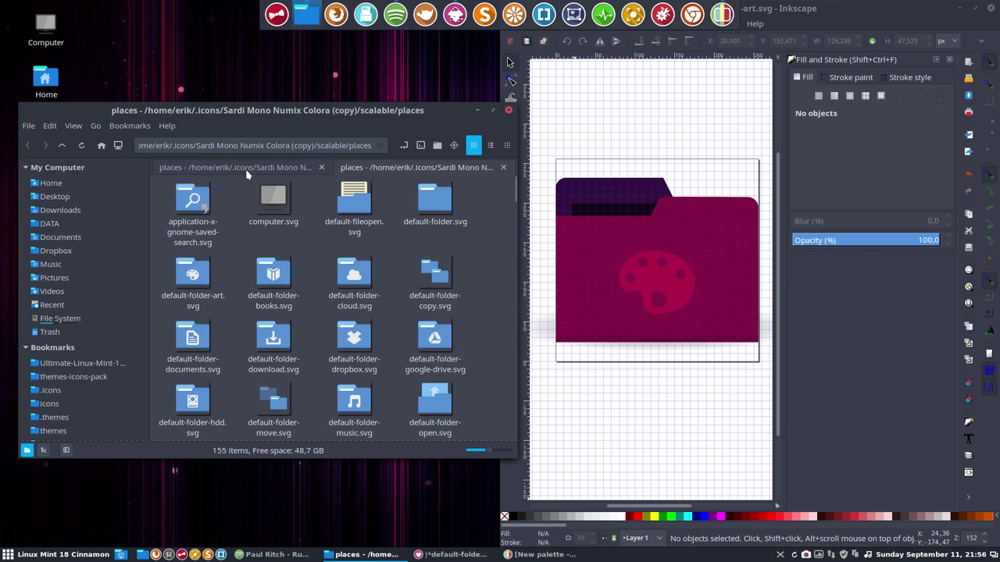
left_click(62, 146)
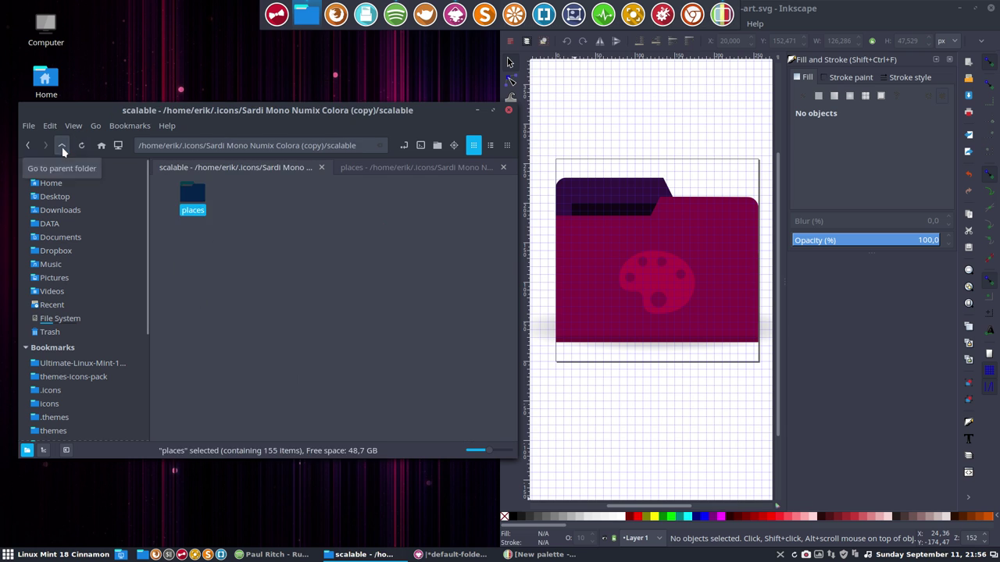
left_click(62, 145)
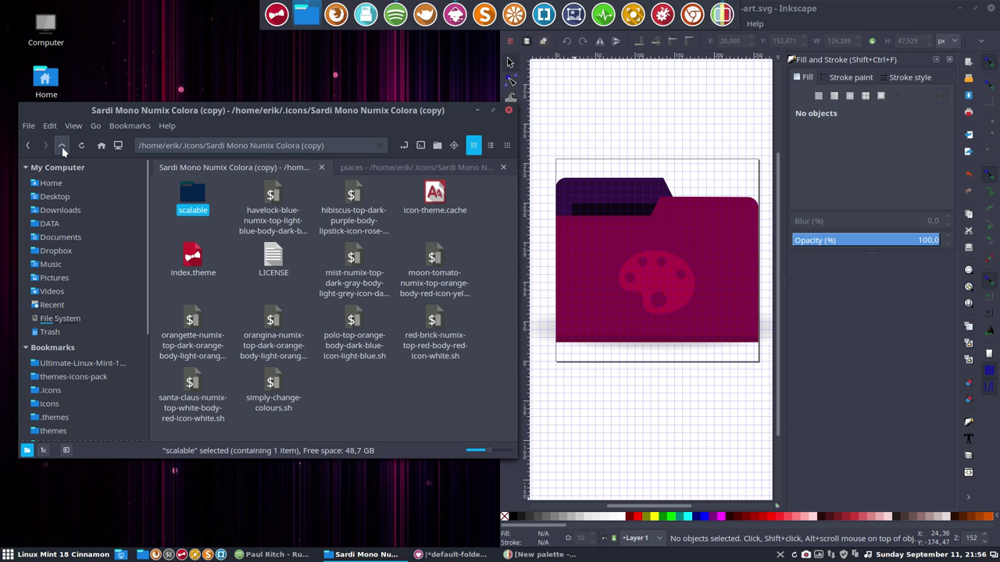
Run the script hibiscus-top-dark-purple-body-lipstick-icon-rose-red-paper-black.sh and check the folder icons in the places tab
left_click(349, 200)
double_click(349, 200)
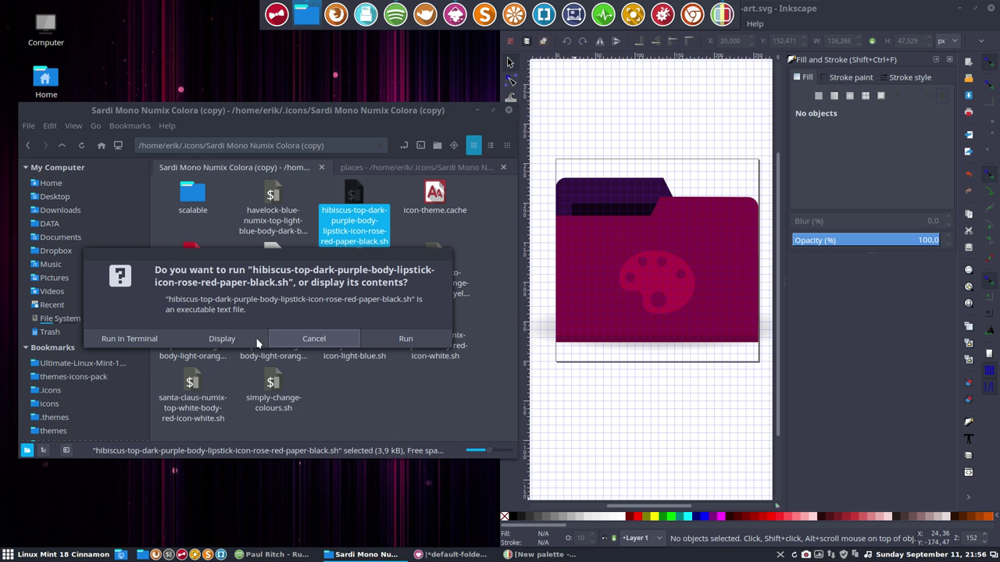
left_click(394, 334)
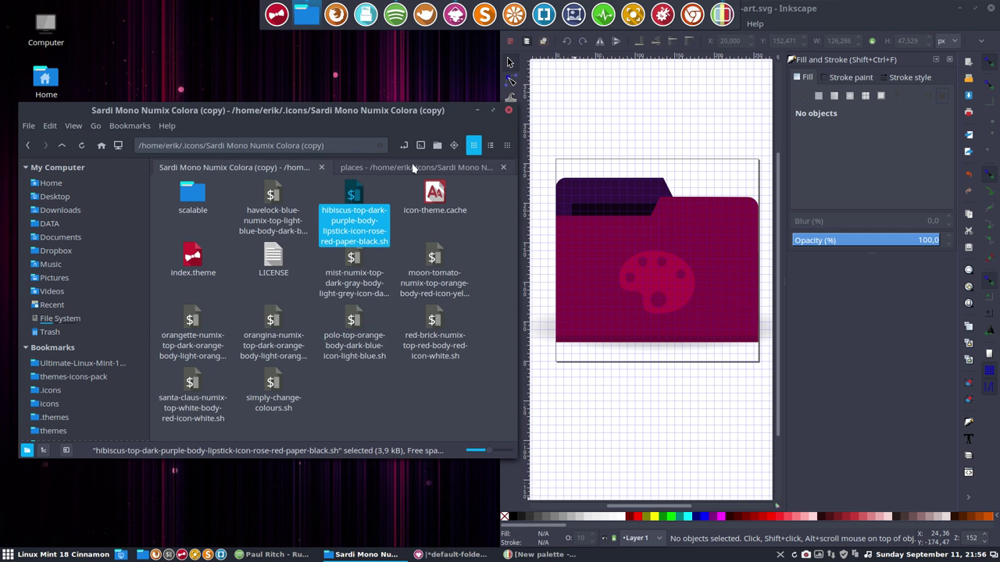
left_click(414, 168)
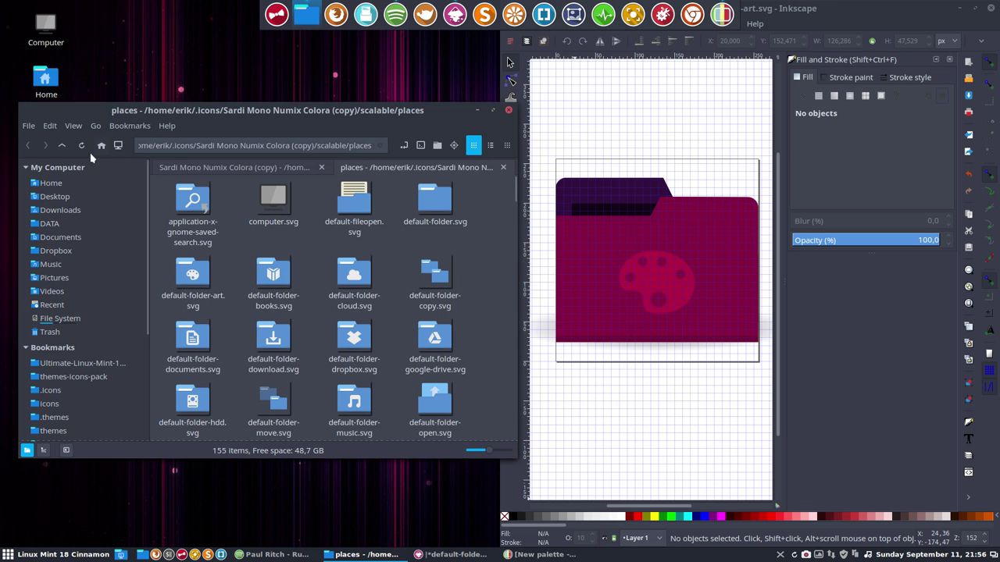
Go up to the theme folder and display the hibiscus script's contents in the text editor, tiled beside the drawing
left_click(61, 146)
left_click(59, 148)
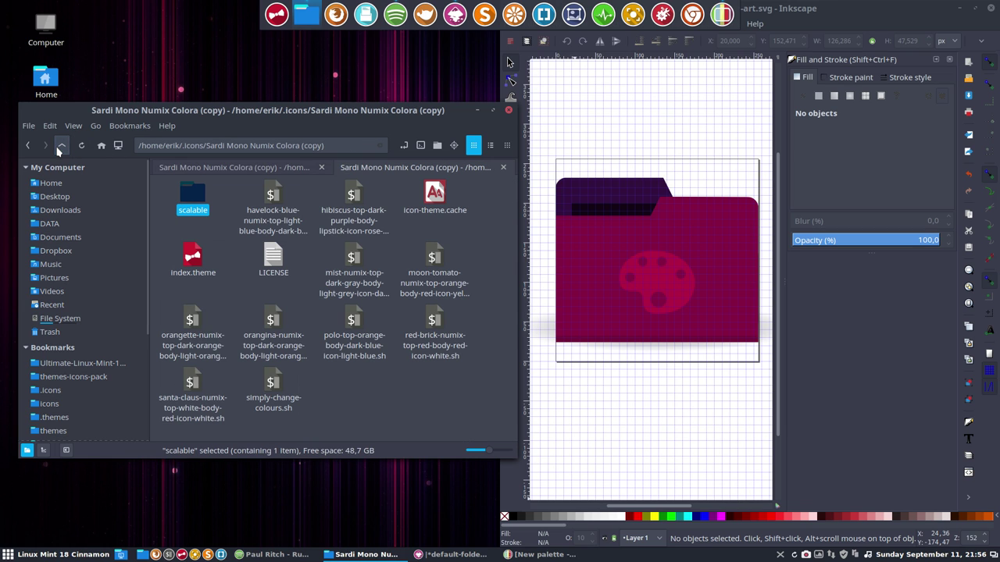
left_click(264, 205)
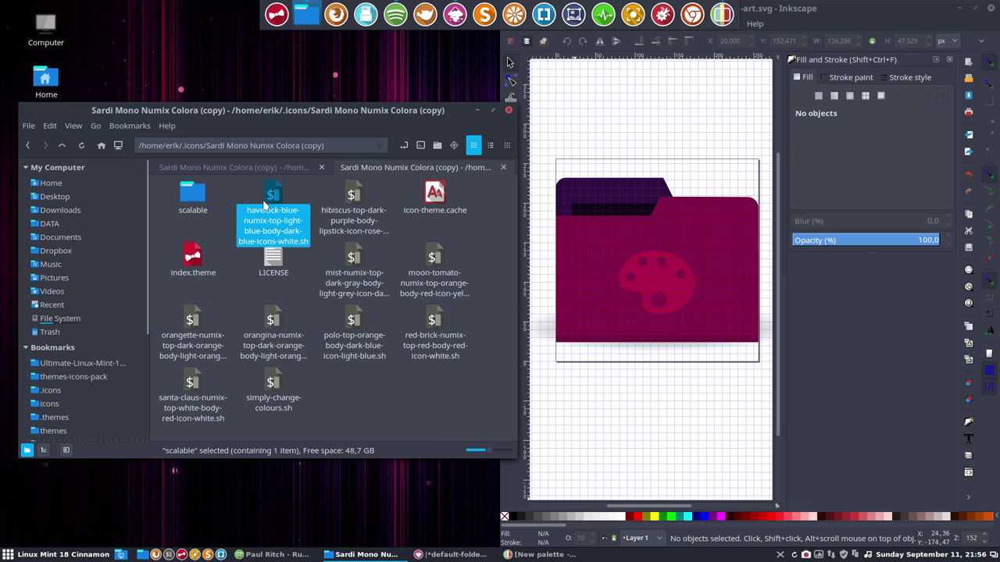
double_click(352, 205)
left_click(223, 339)
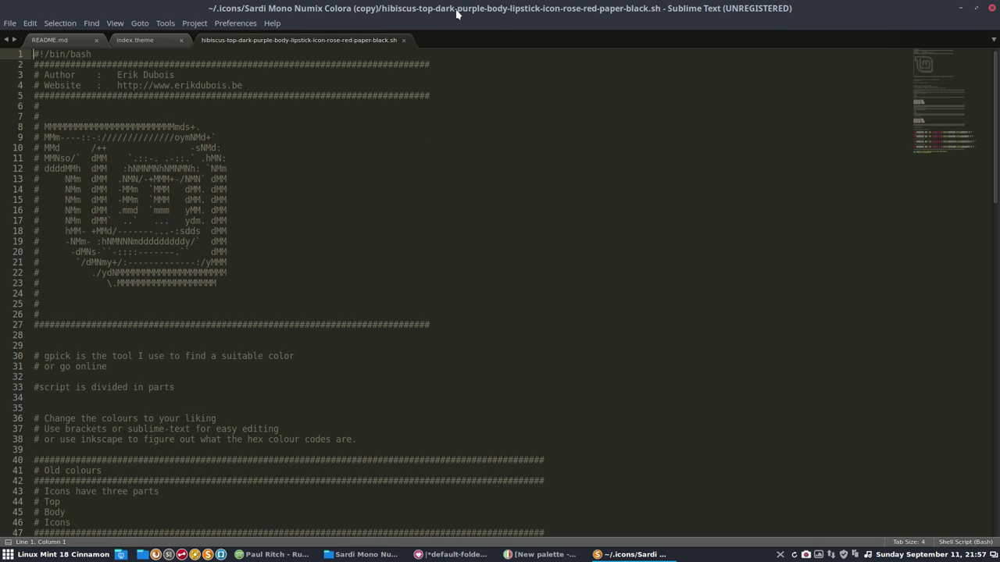
key("super+Left")
scroll(147, 344, "down", 15)
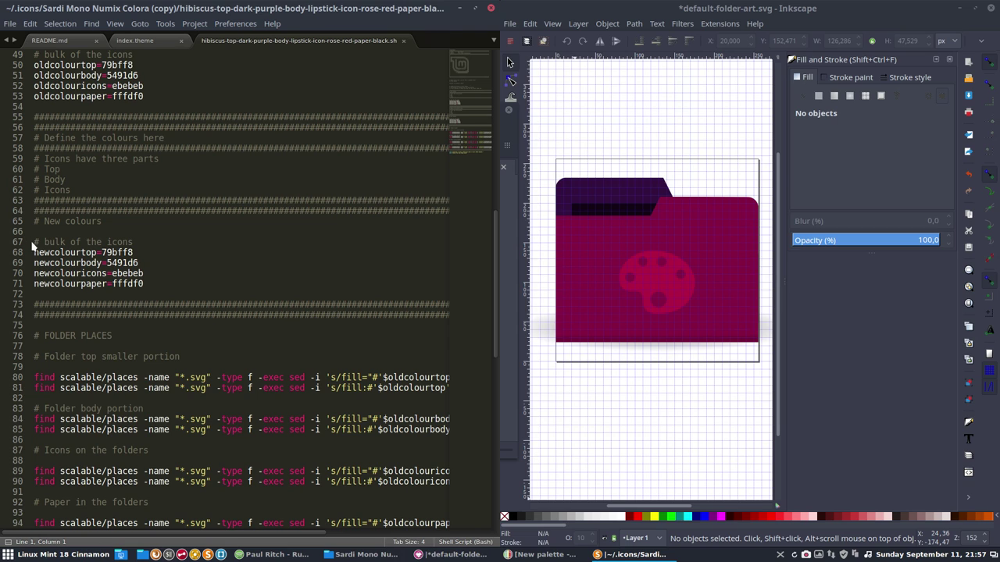
Set newcolourtop in the script's new colours to 33103f, the fill of the drawing's dark purple folder top
left_click_drag(35, 242, 245, 304)
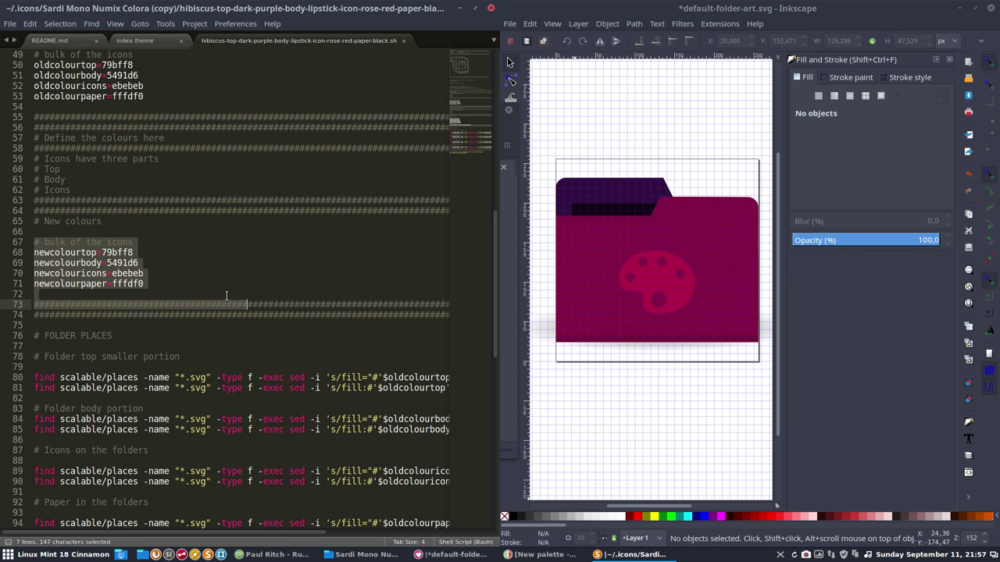
left_click(227, 296)
double_click(119, 253)
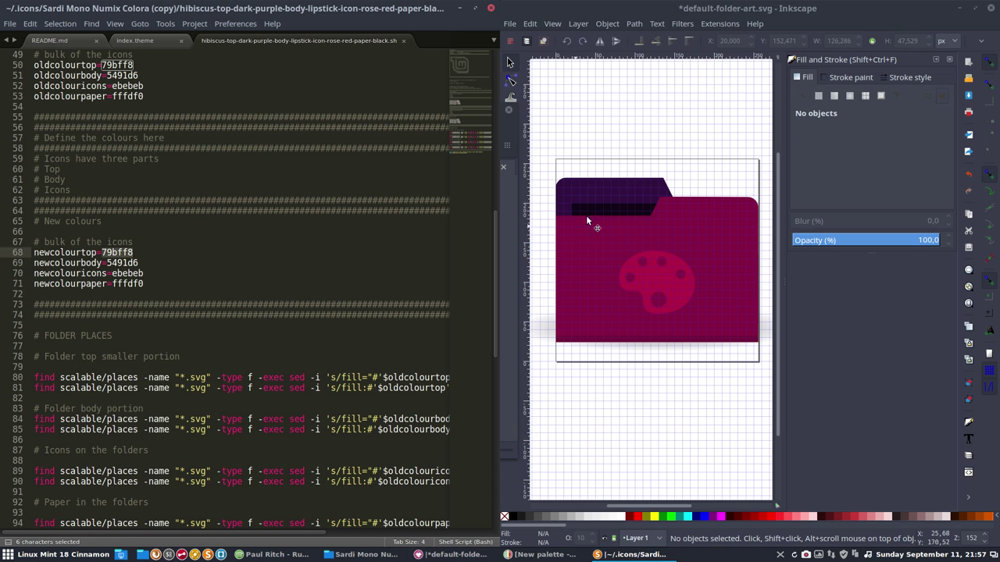
left_click(605, 189)
double_click(931, 258)
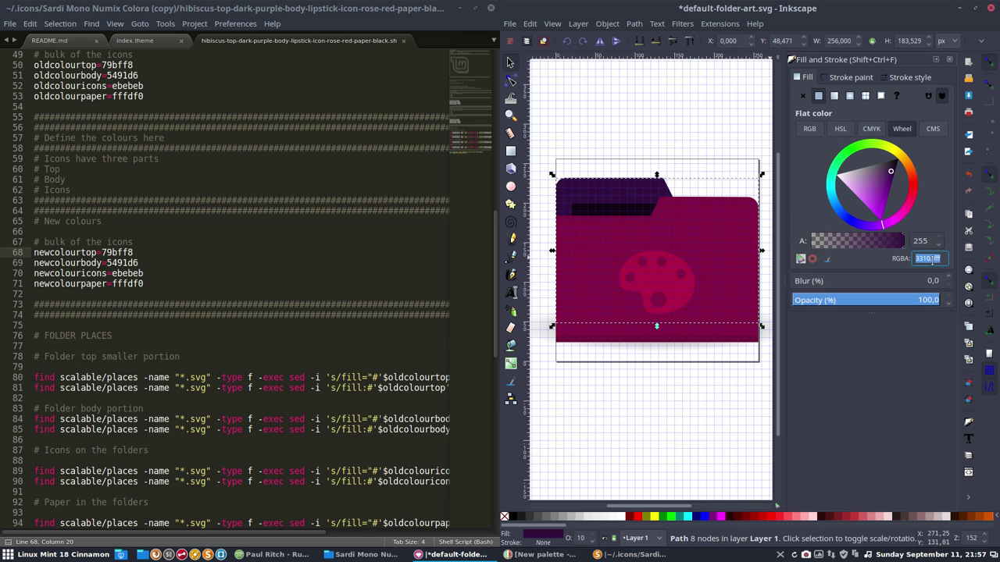
left_click(122, 252)
double_click(122, 252)
type("33103fff")
key("BackSpace")
key("BackSpace")
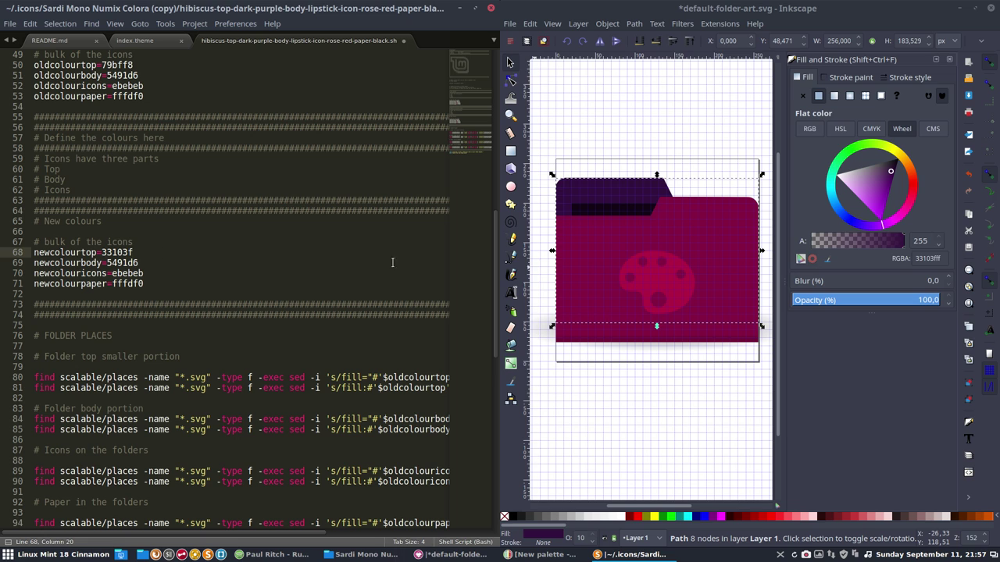
Set newcolourbody to 851042, copied from the folder body's fill in the drawing without the alpha digits
left_click(621, 246)
double_click(930, 258)
key("ctrl+c")
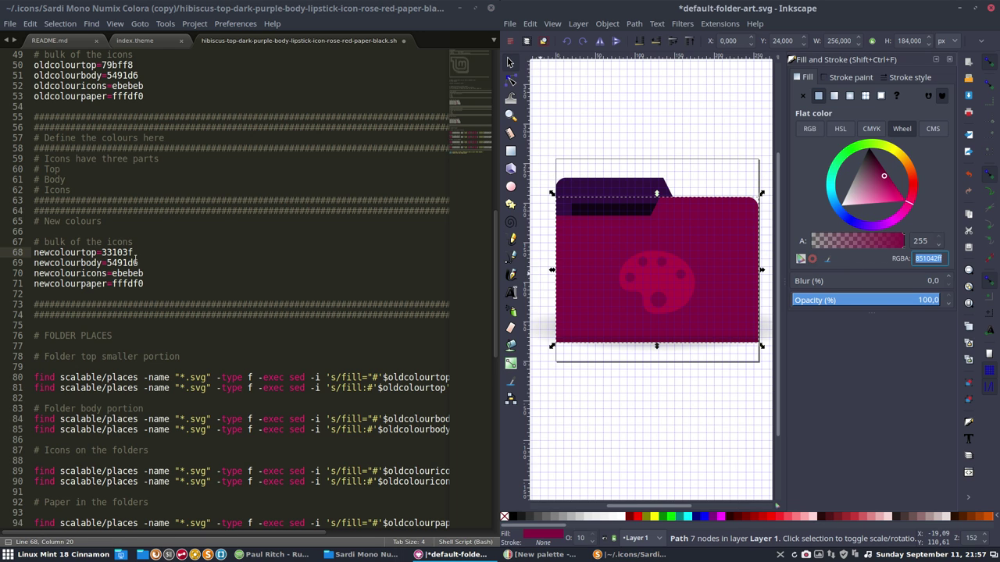
double_click(138, 263)
key("ctrl+v")
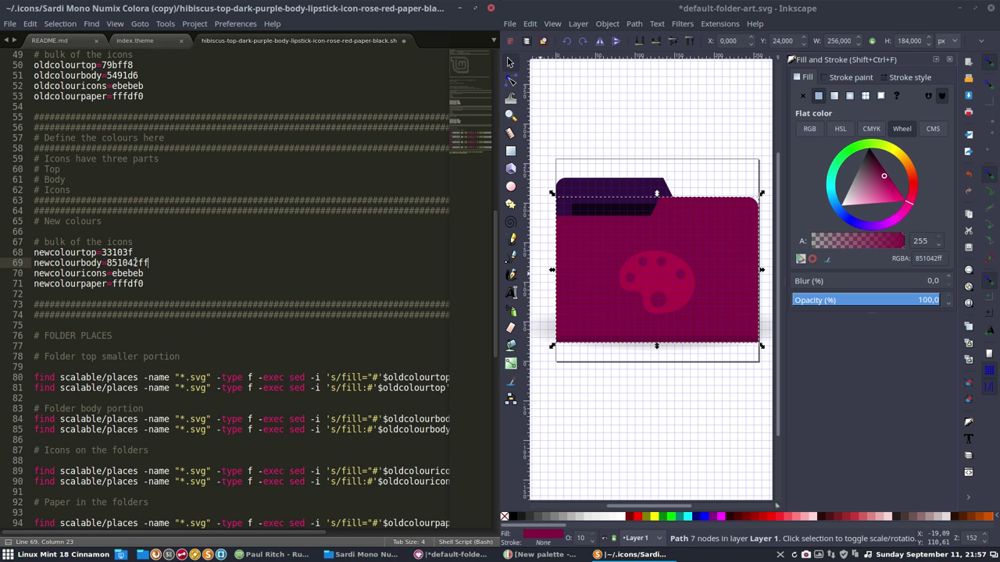
key("BackSpace")
key("BackSpace")
Set newcolouricons to b20544, copied from the fill of the palette icon on the folder without the alpha digits
double_click(118, 284)
double_click(133, 274)
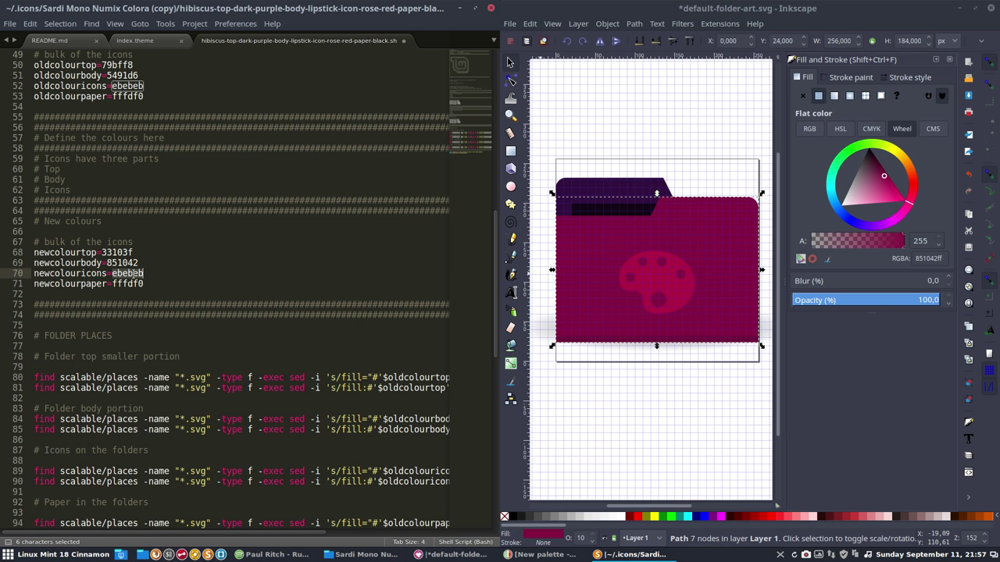
left_click(678, 301)
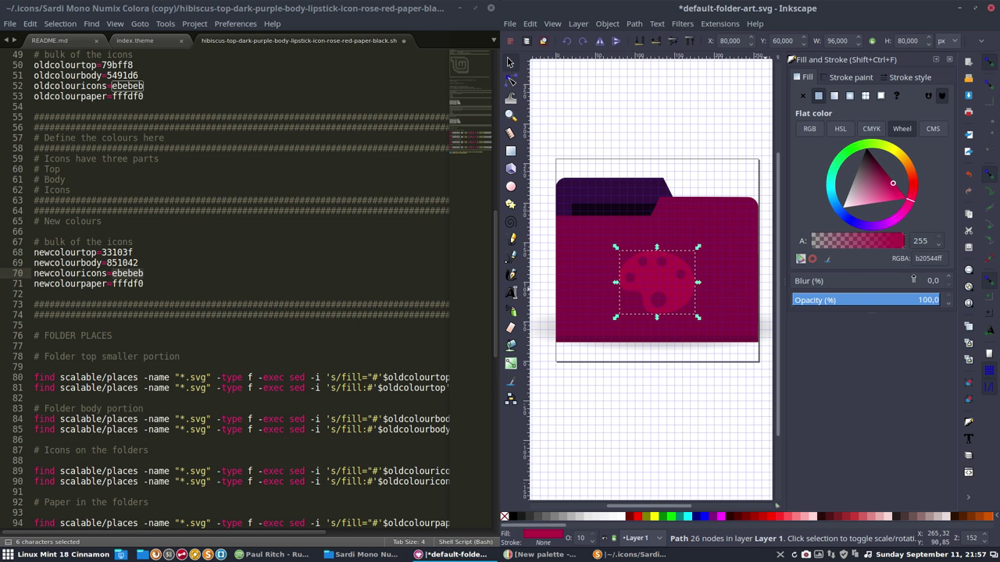
double_click(931, 257)
key("ctrl+c")
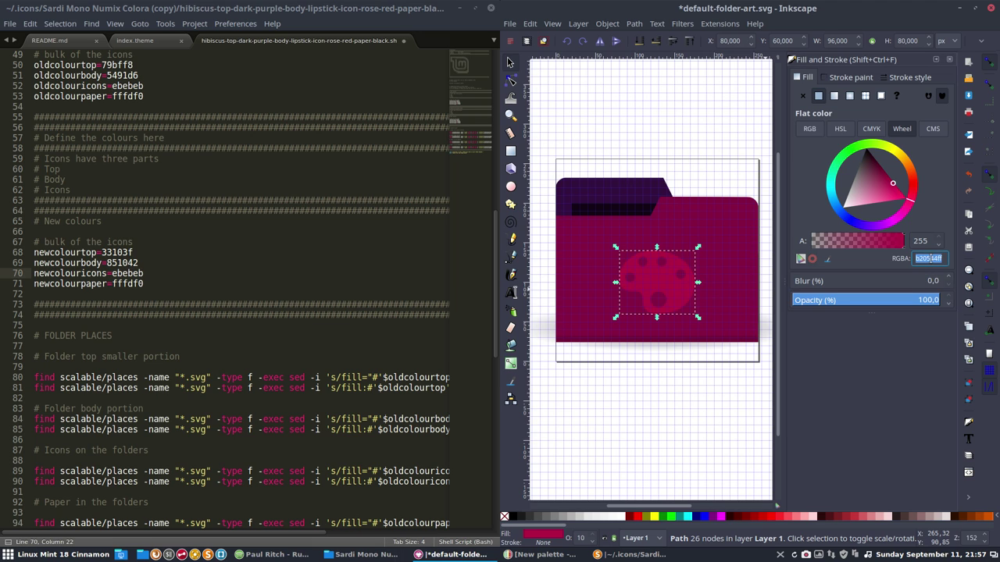
double_click(127, 274)
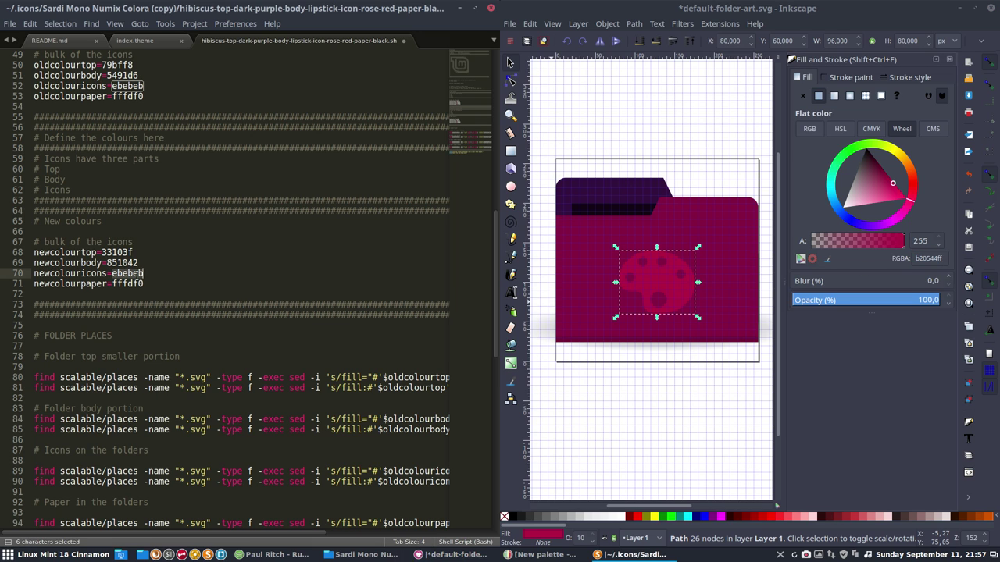
key("ctrl+v")
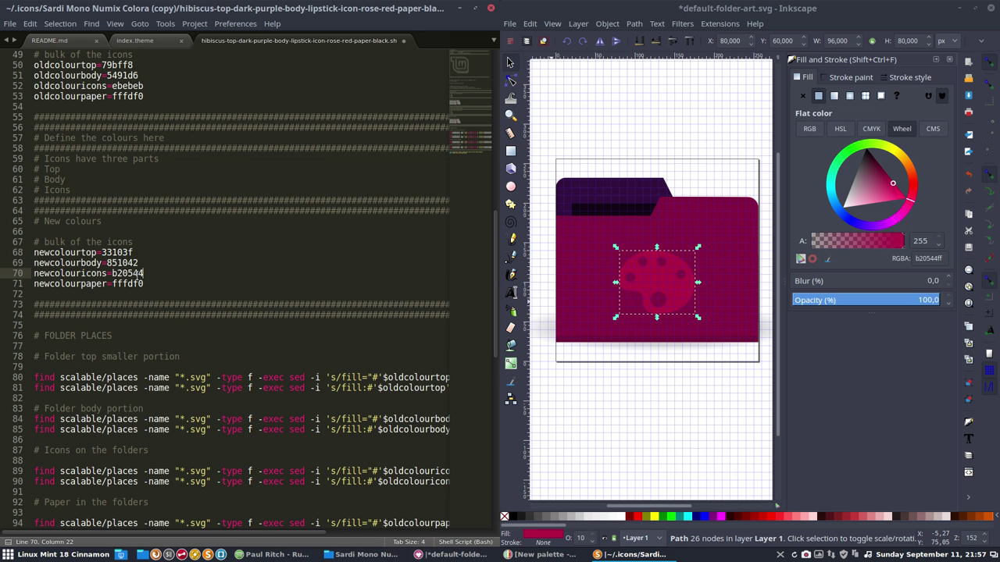
Set newcolourpaper to 000000, copied from the fill of the 3% opacity strip along the folder body's upper edge
left_click(599, 210)
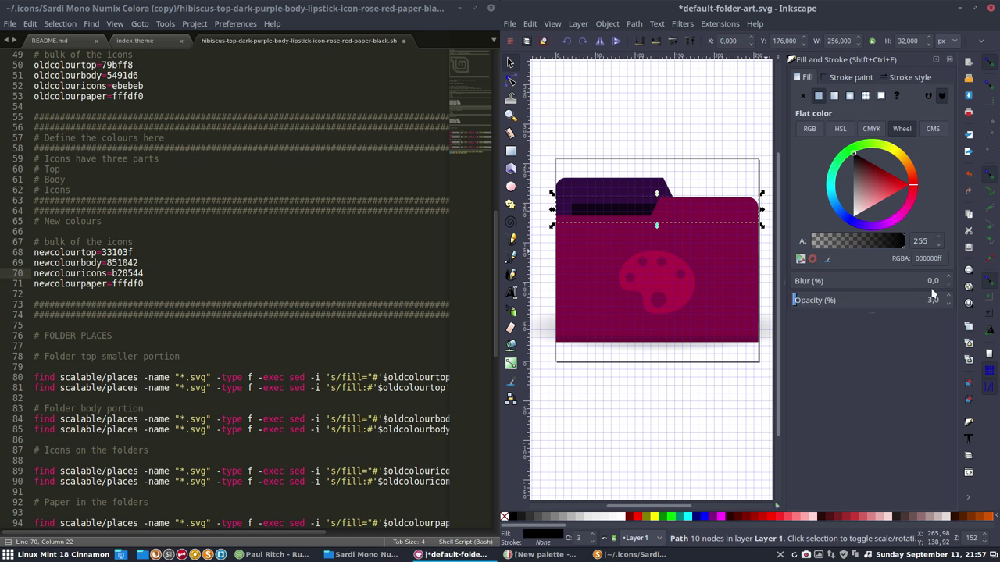
double_click(937, 257)
key("ctrl+c")
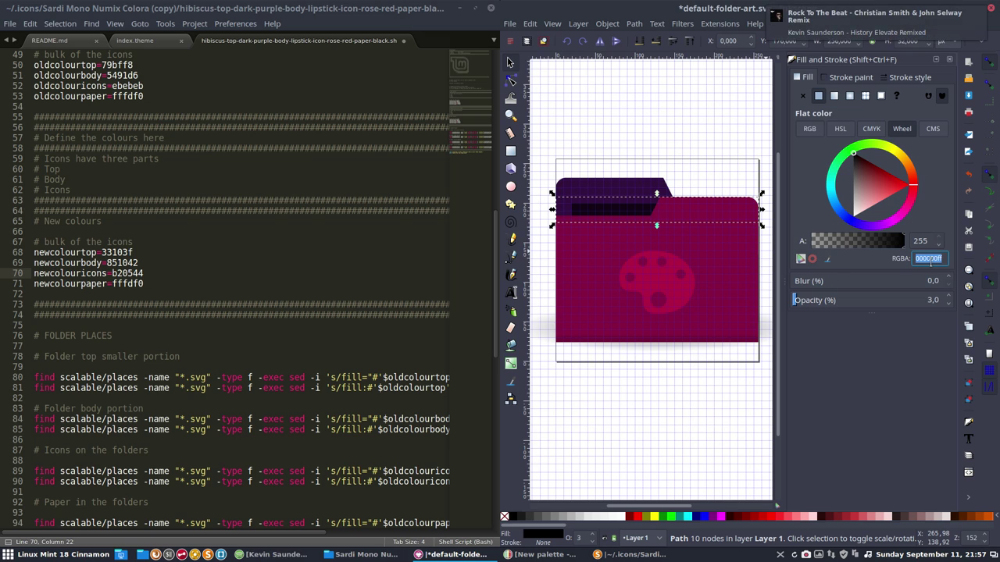
double_click(135, 284)
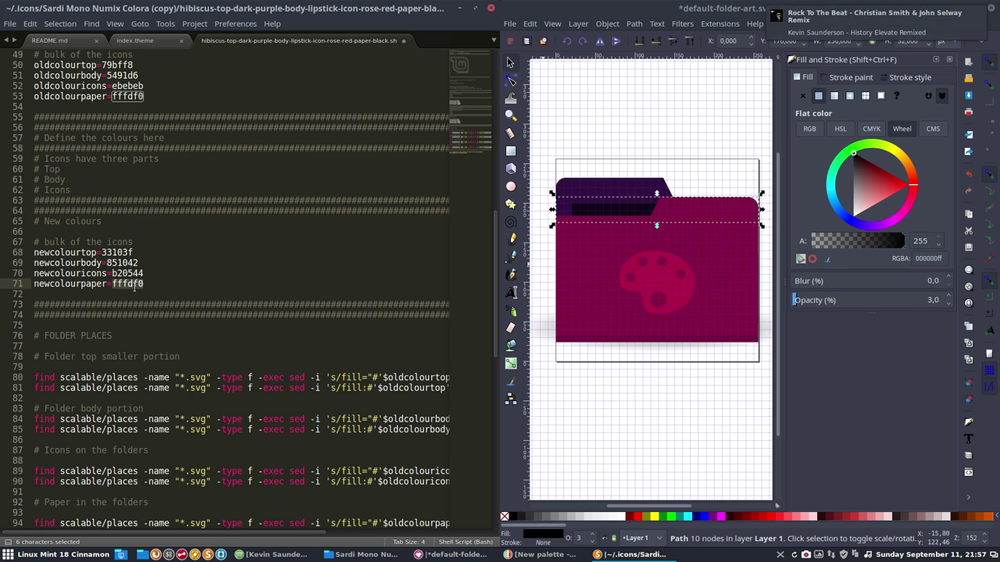
key("ctrl+v")
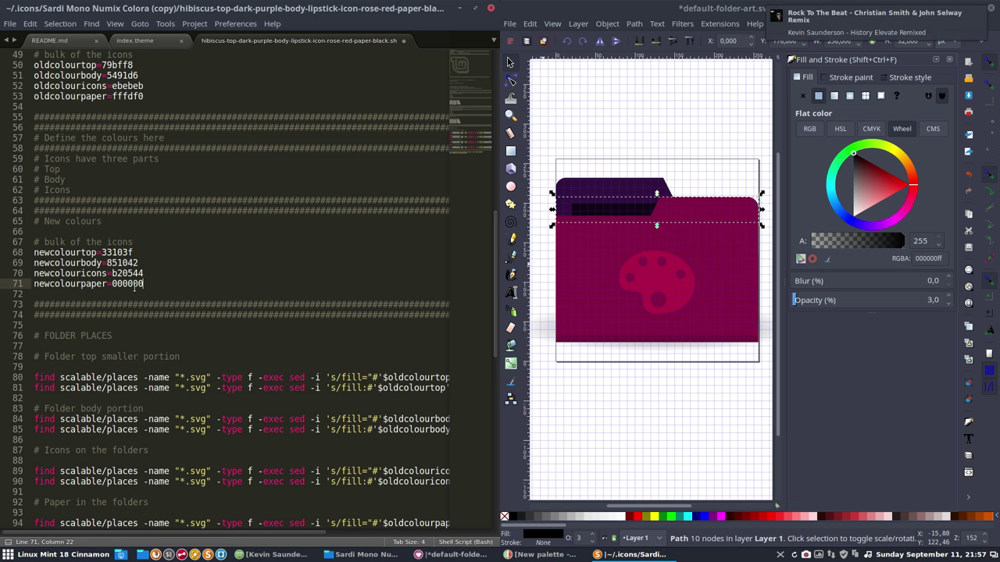
Save the script and compare its new colours with the fills of the folder top, body and palette icon
key("ctrl+s")
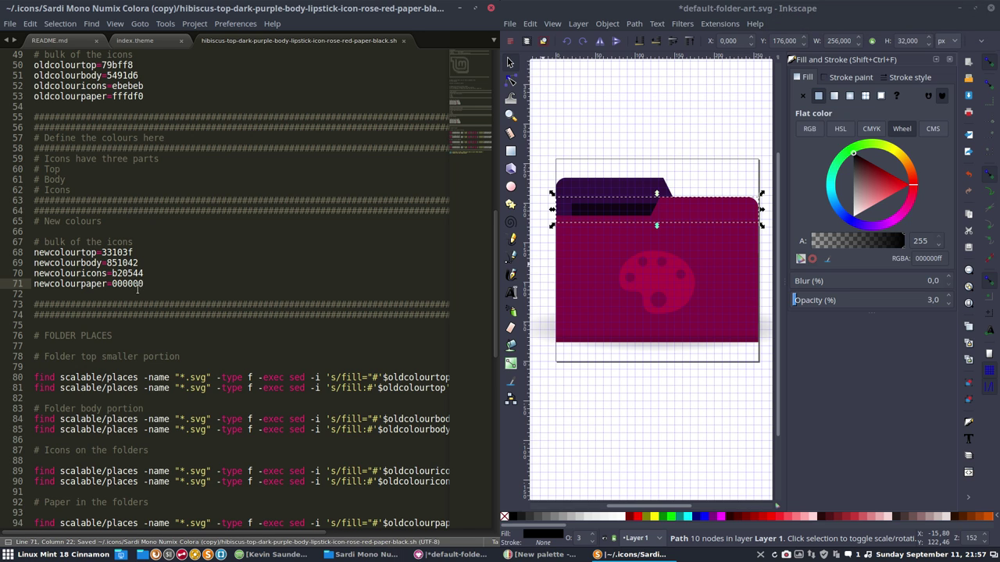
left_click(122, 250)
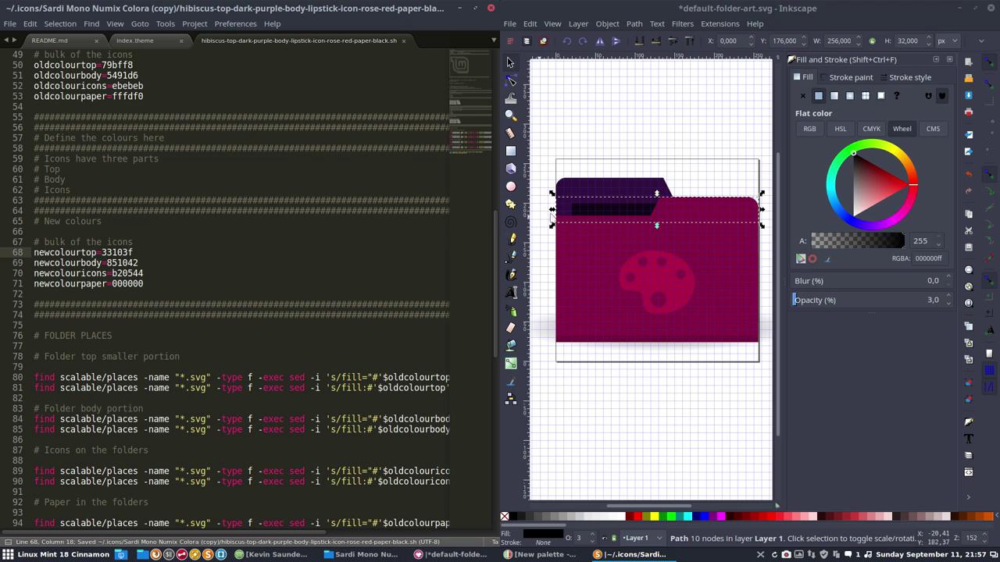
left_click(603, 193)
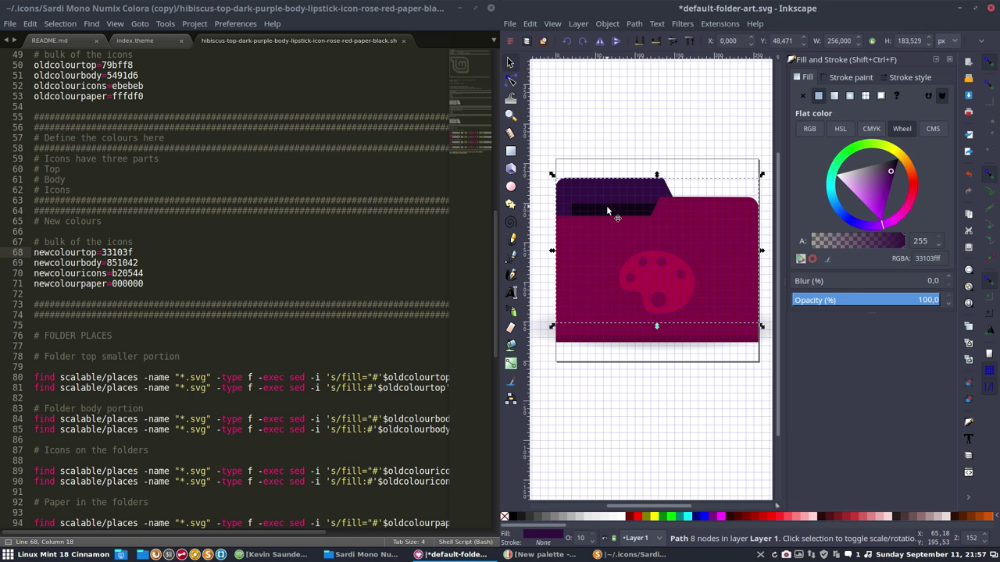
left_click(694, 235)
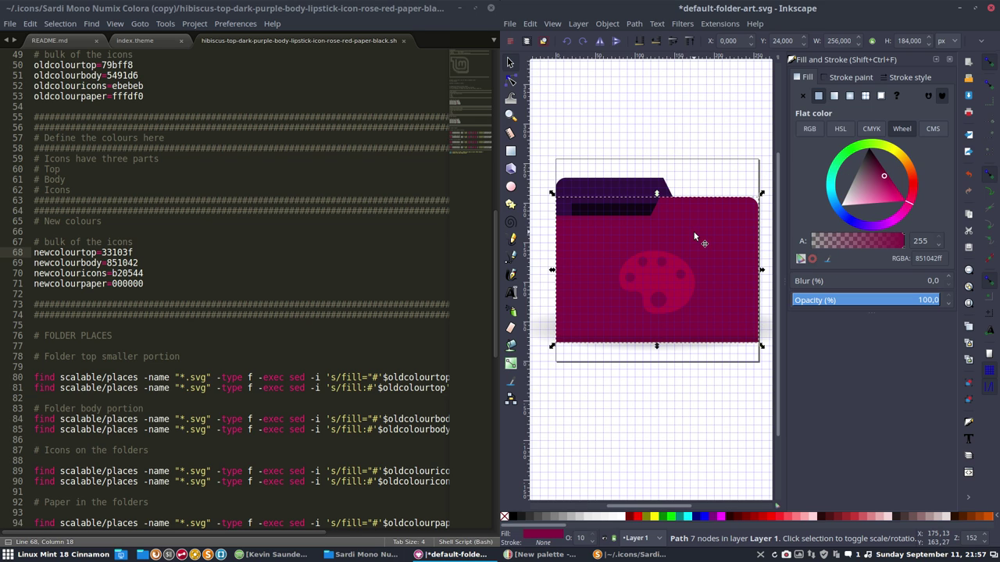
left_click(655, 277)
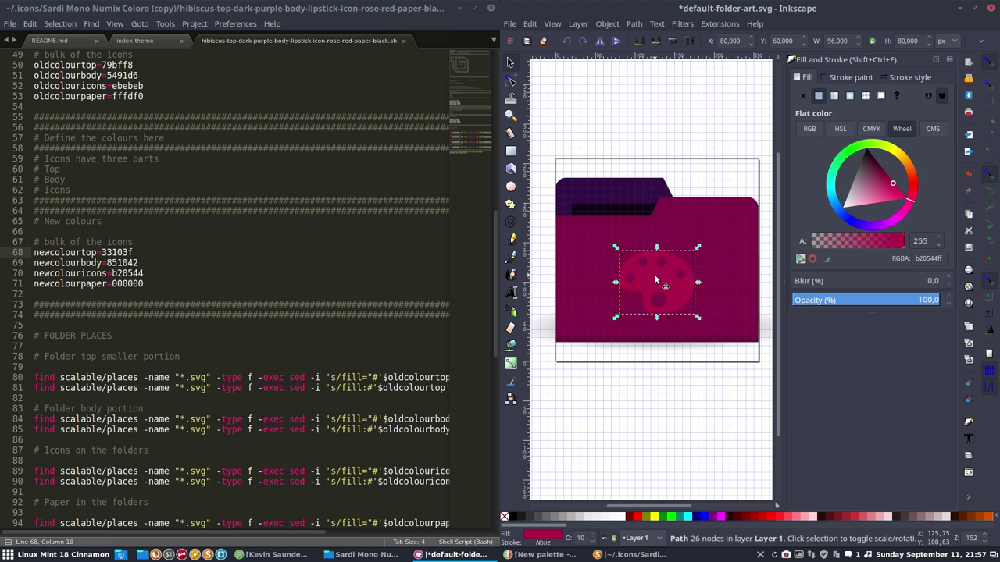
Set newcolourpaper to 120513, copied from the fill of the dark paper rectangle behind the folder body without the alpha digits
left_click(632, 211)
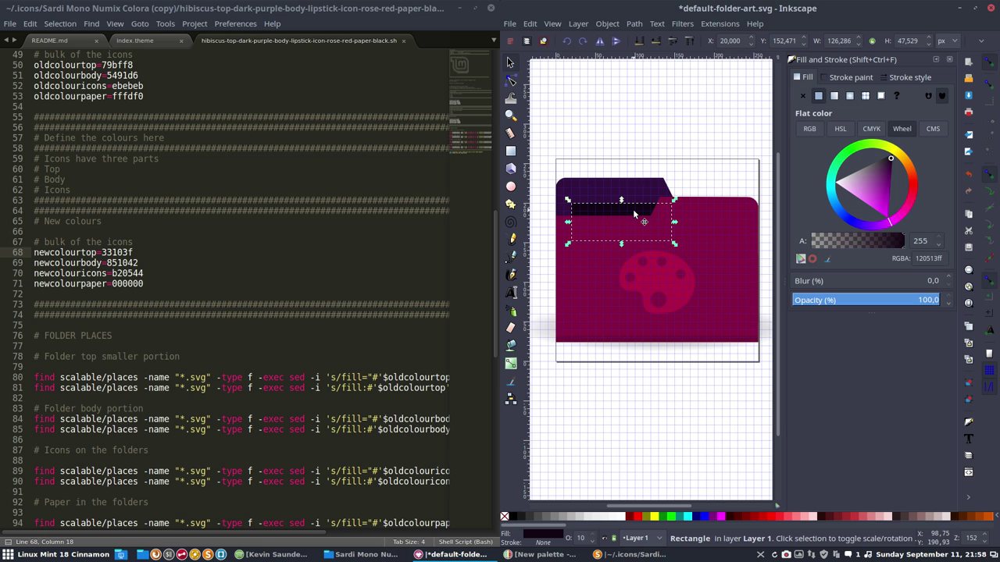
double_click(928, 258)
key("ctrl+c")
left_click(135, 283)
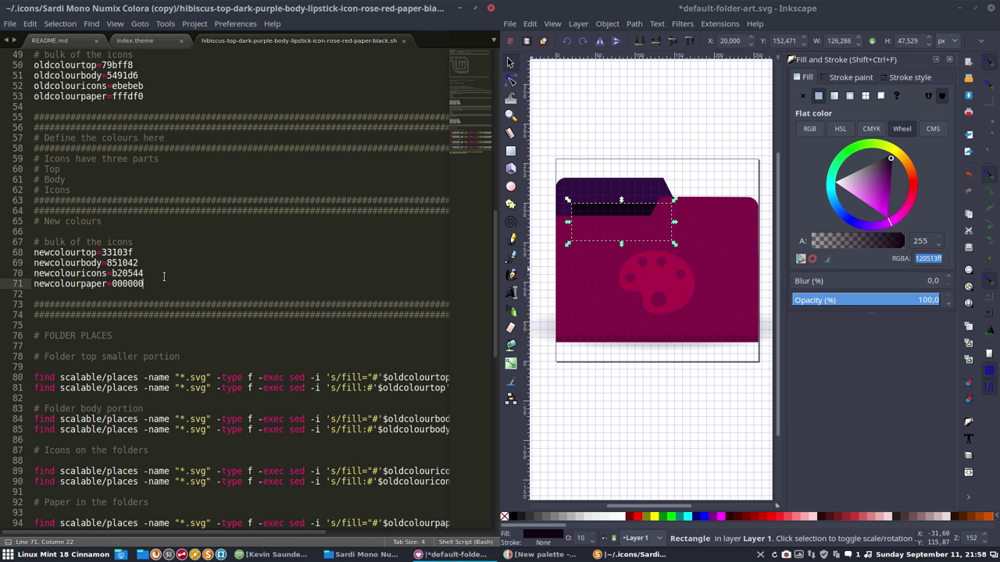
double_click(135, 282)
key("ctrl+v")
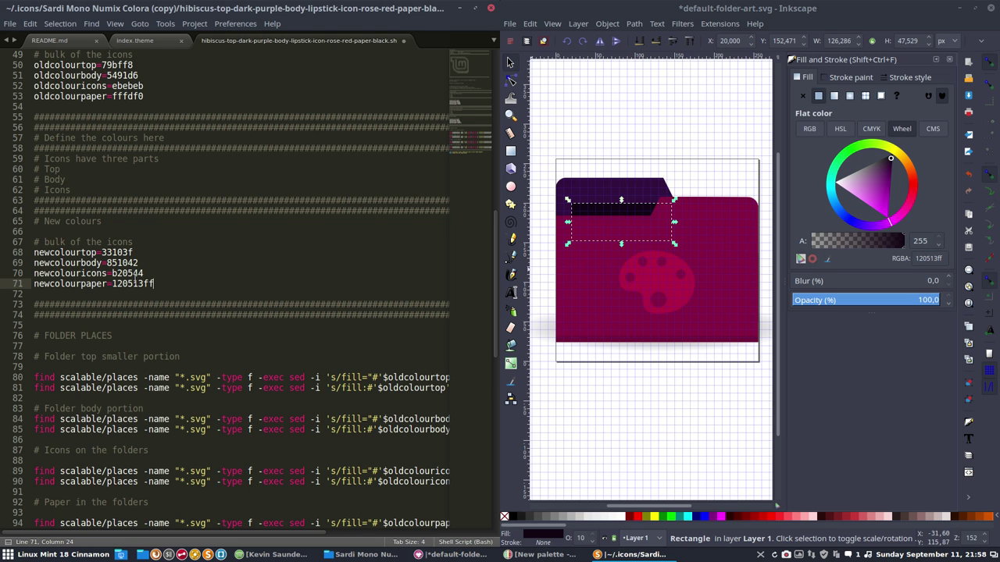
left_click(574, 417)
left_click(620, 205)
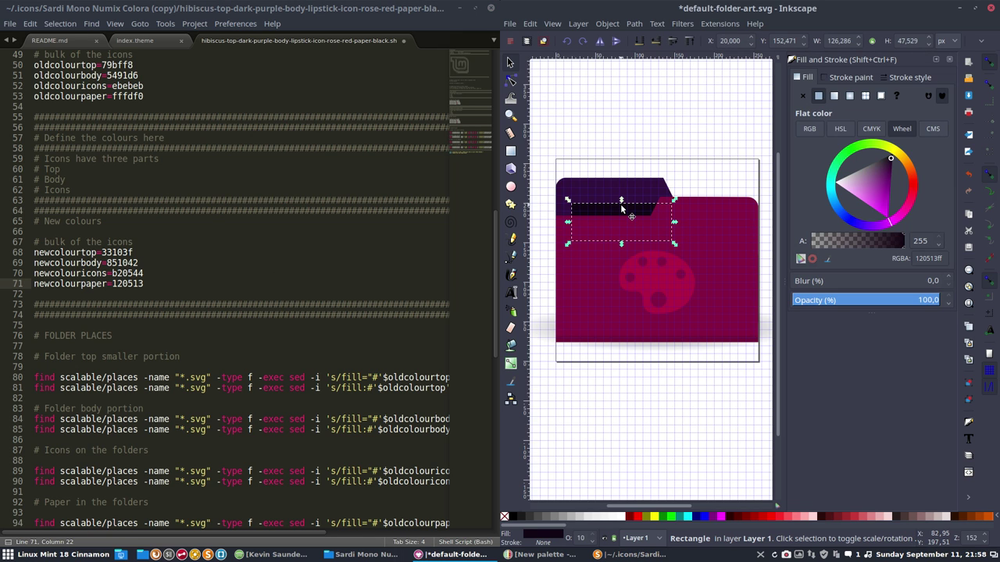
Deselect the paper rectangle and close the folder drawing without saving its changes
left_click(627, 393)
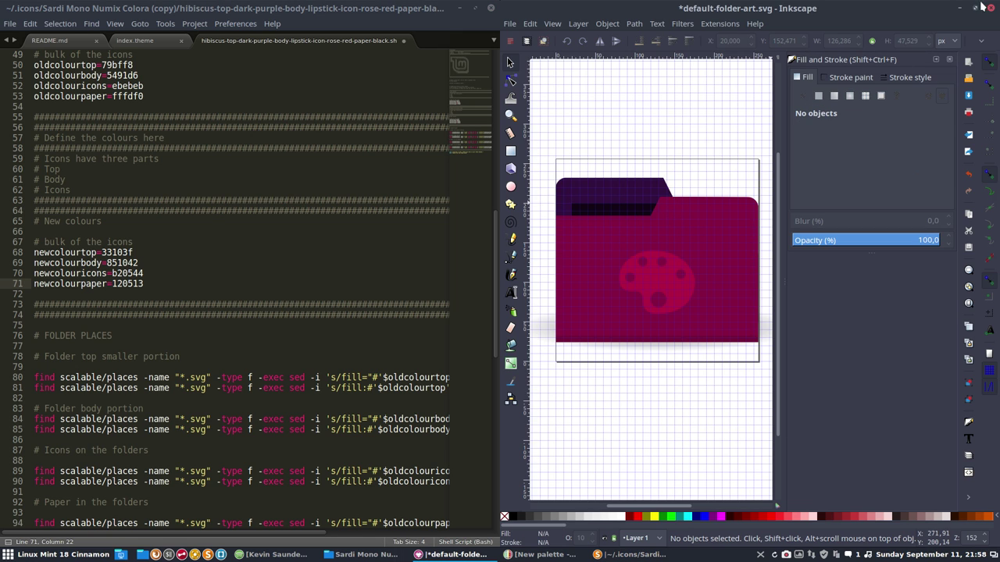
left_click(992, 8)
left_click(660, 330)
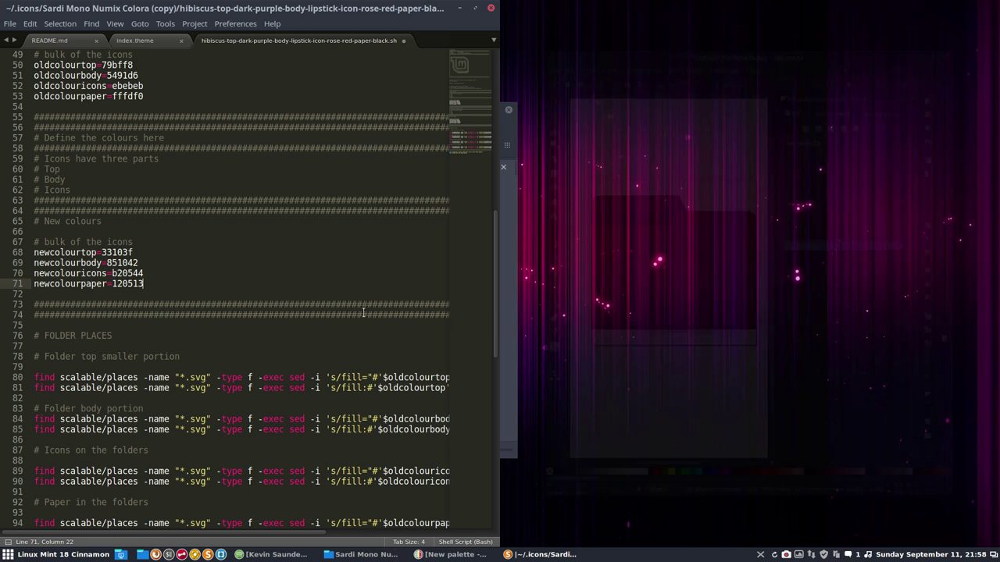
Save the hibiscus colour-change script and close the text editor
left_click(261, 276)
key("ctrl+s")
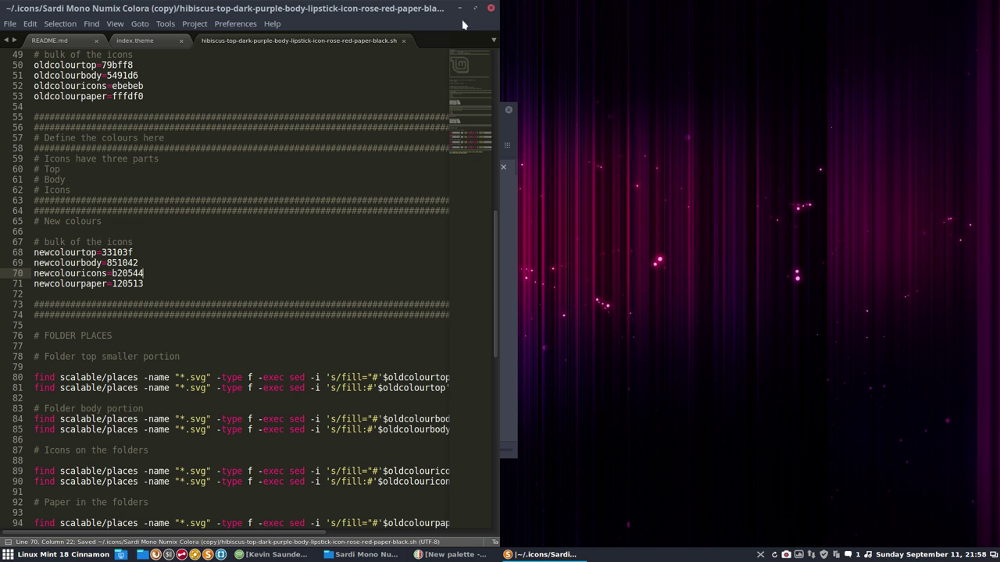
left_click(490, 8)
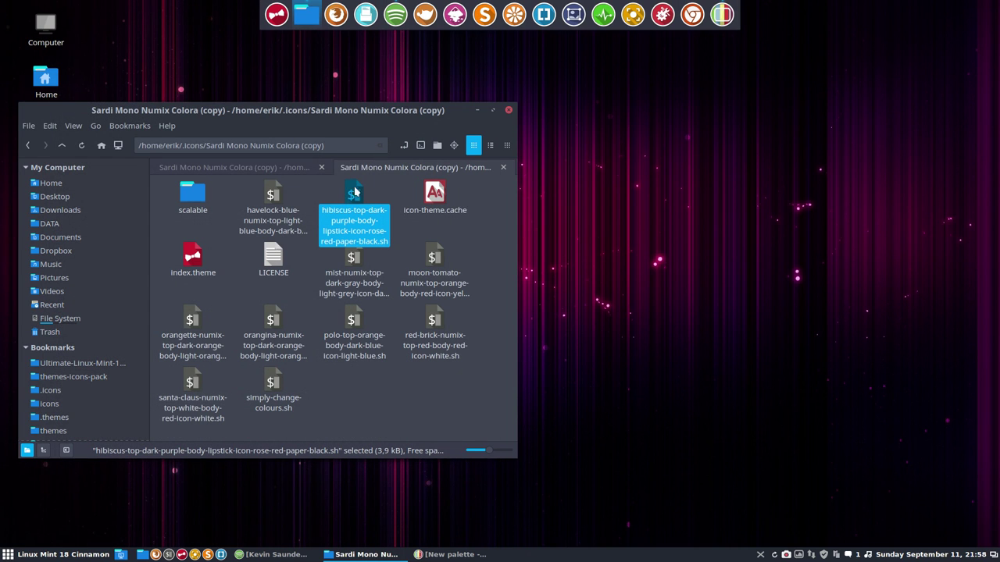
Split the second file manager tab into its own window, open scalable/places there and place it beside the theme folder
left_click_drag(358, 167, 599, 163)
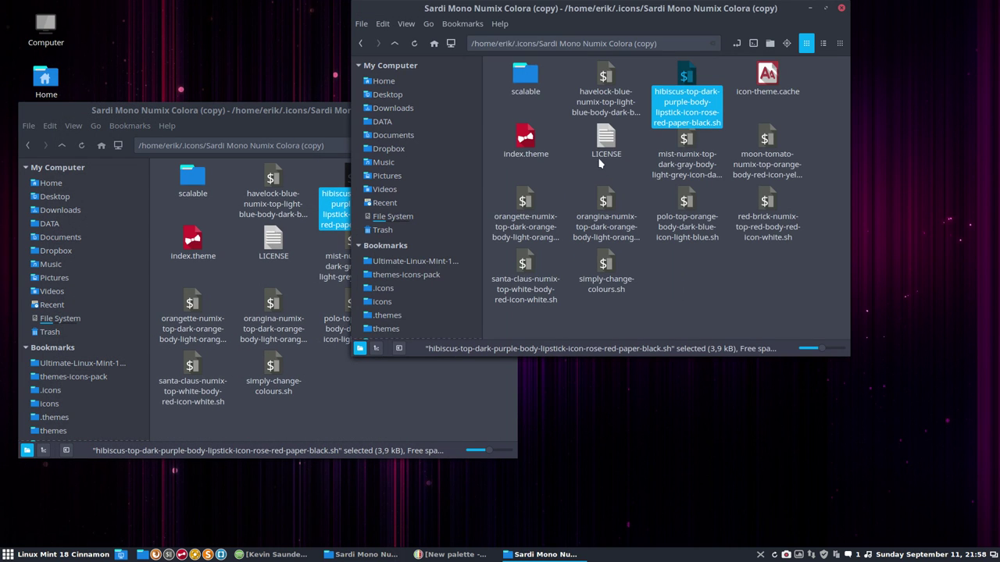
double_click(523, 78)
double_click(523, 78)
left_click_drag(627, 12, 799, 116)
Run hibiscus-top-dark-purple-body-lipstick-icon-rose-red-paper-black.sh and look through the recoloured icons in the places folder
left_click(364, 183)
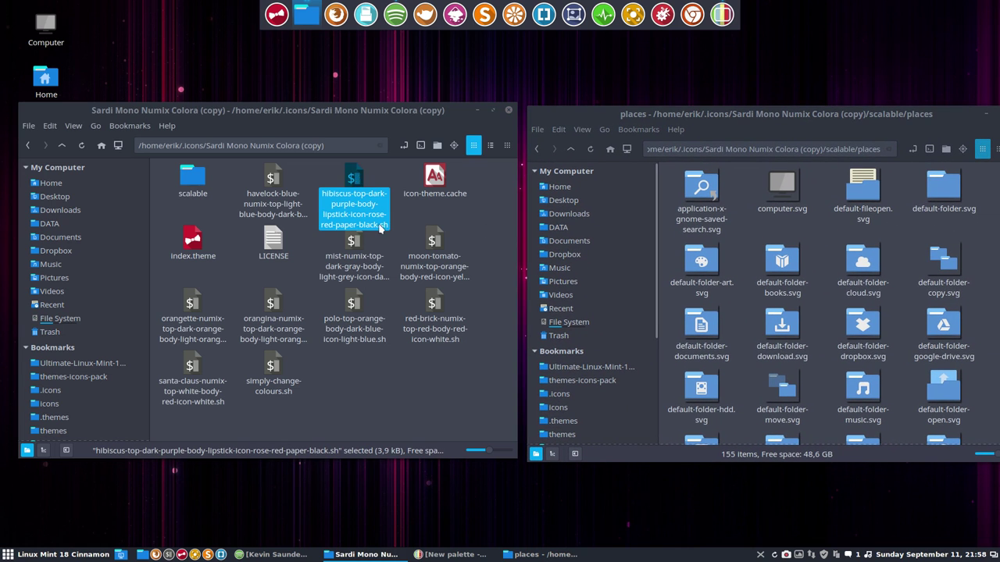
double_click(363, 184)
left_click(125, 339)
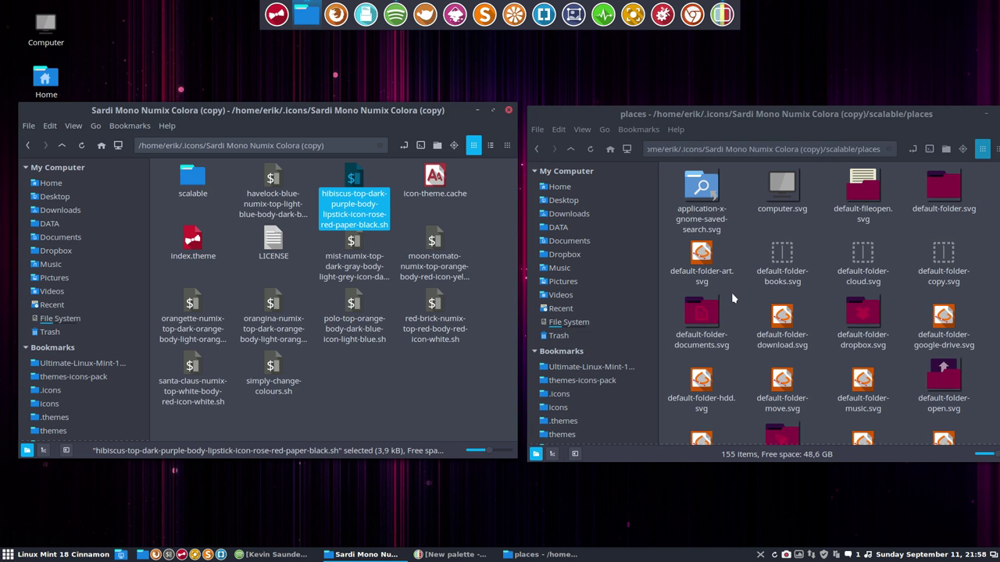
scroll(749, 367, "down", 3)
scroll(747, 376, "down", 3)
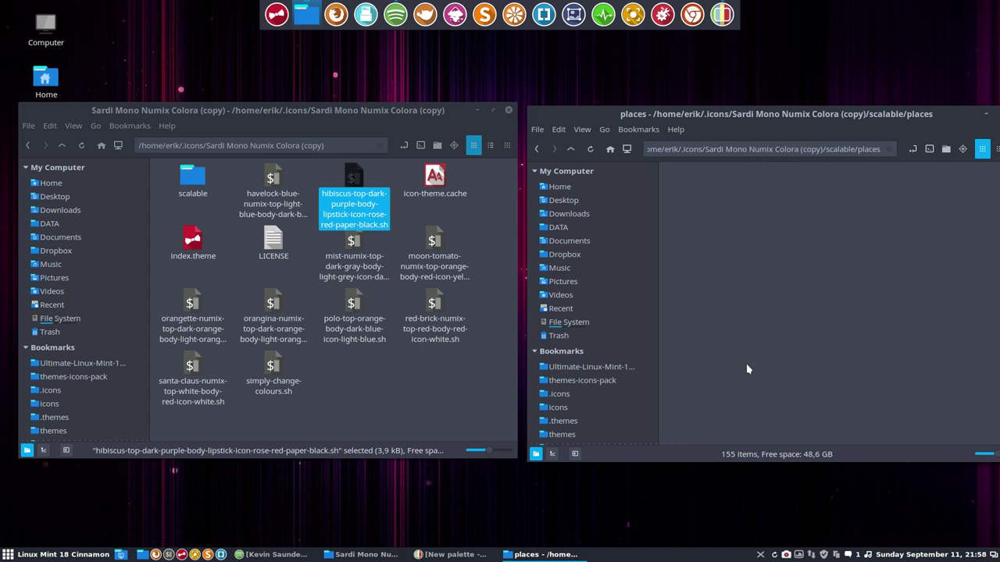
scroll(746, 367, "down", 10)
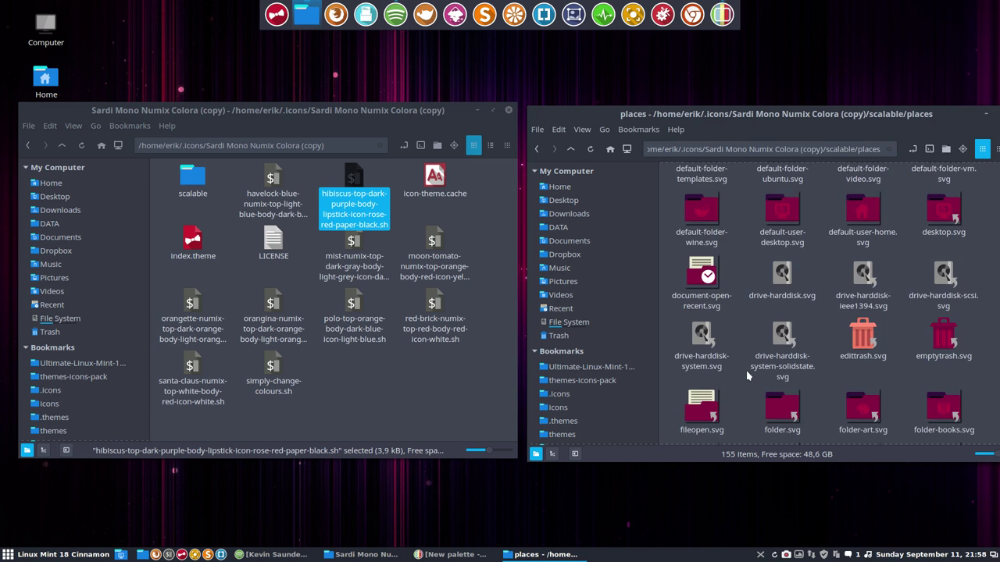
scroll(746, 370, "down", 15)
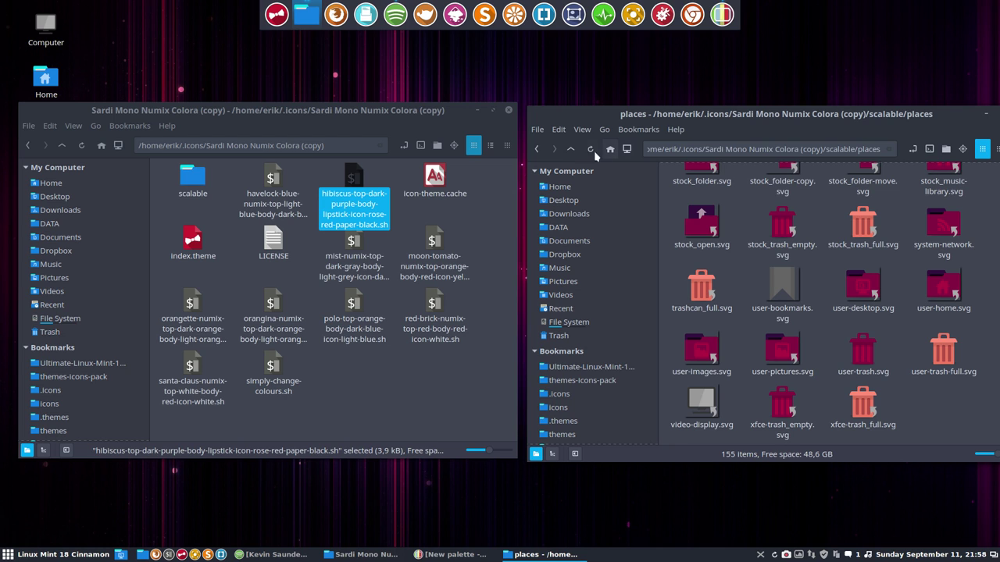
Return from scalable/places to the theme's root folder and delete icon-theme.cache
left_click(571, 150)
left_click(571, 150)
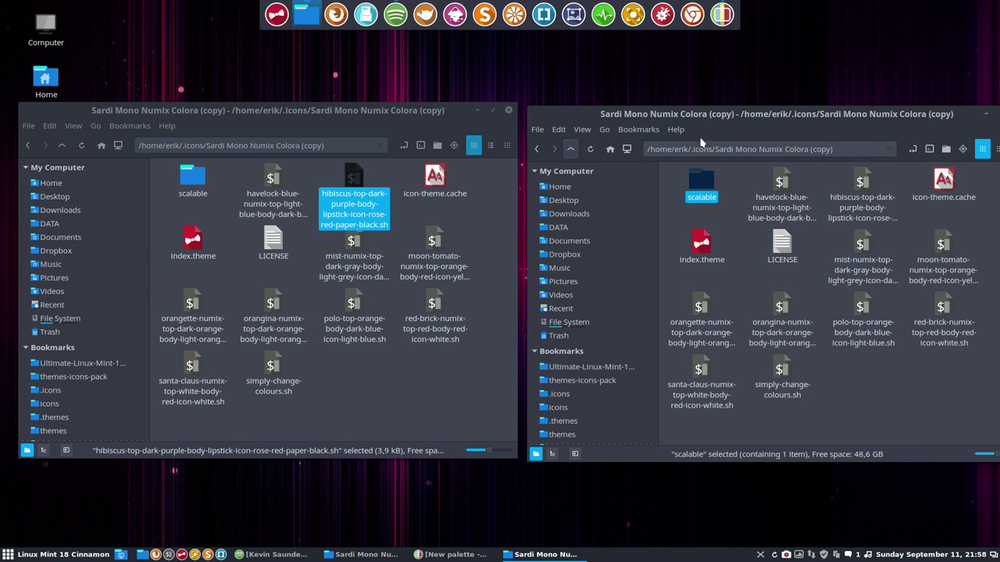
left_click_drag(789, 119, 713, 135)
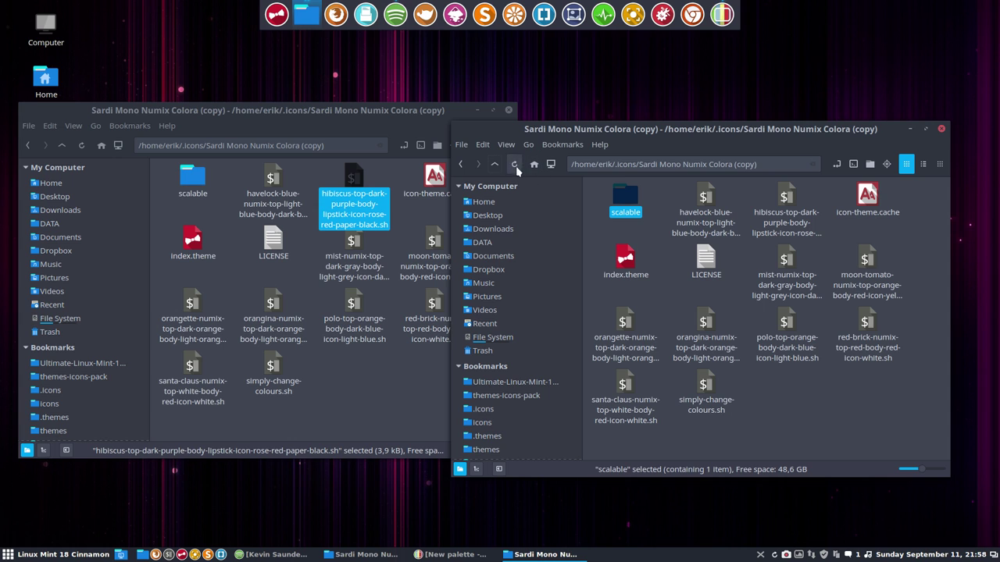
left_click(860, 200)
key("Delete")
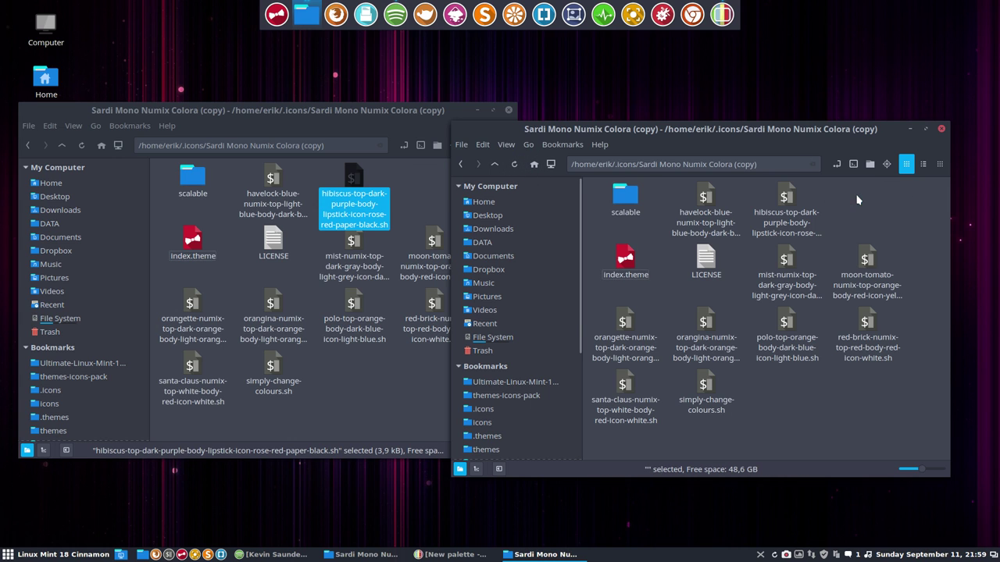
Set the theme name in index.theme to Sardi Mono Numix Colora Hibiscus, save the file and close the editor
left_click(863, 198)
double_click(863, 198)
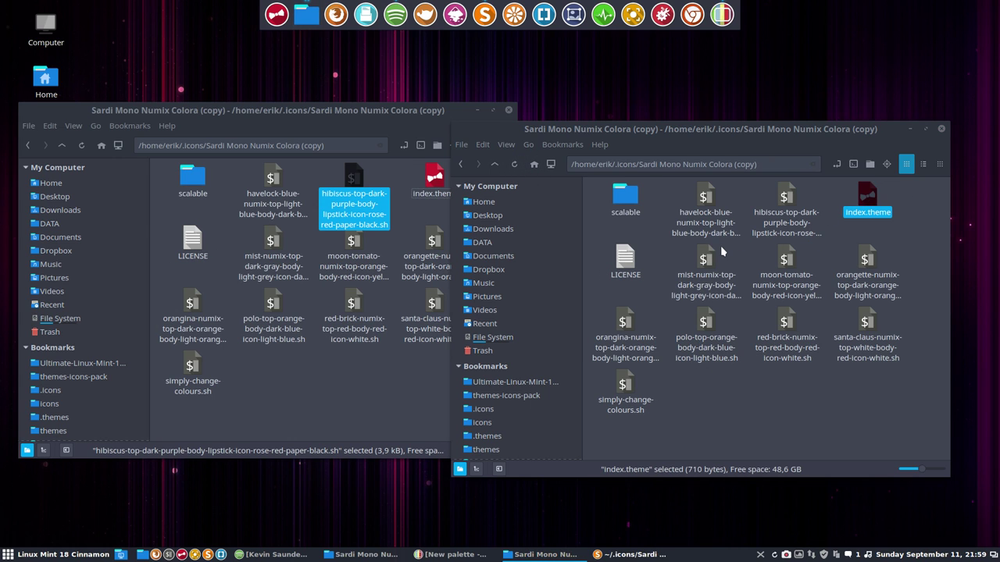
left_click(181, 65)
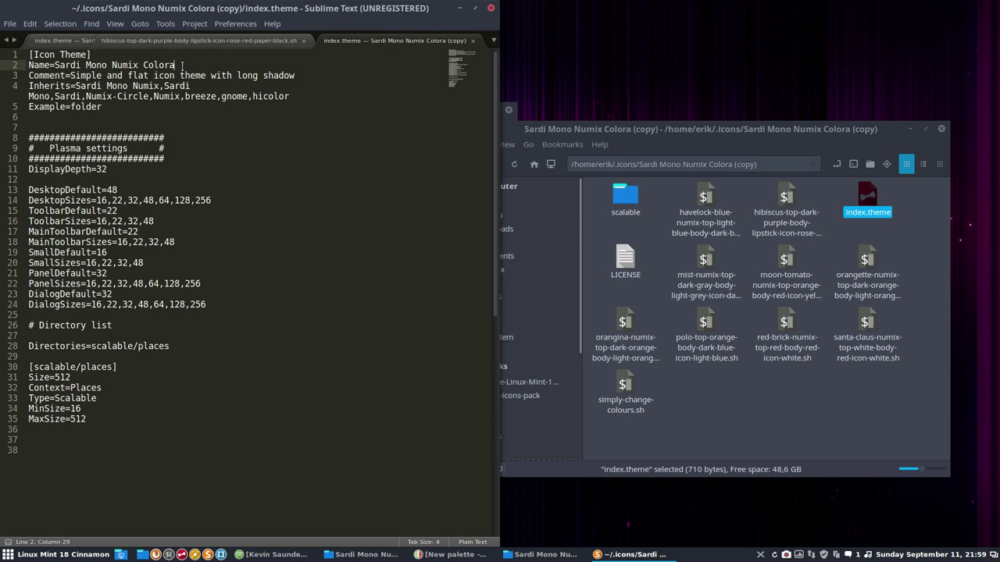
type("Hibis")
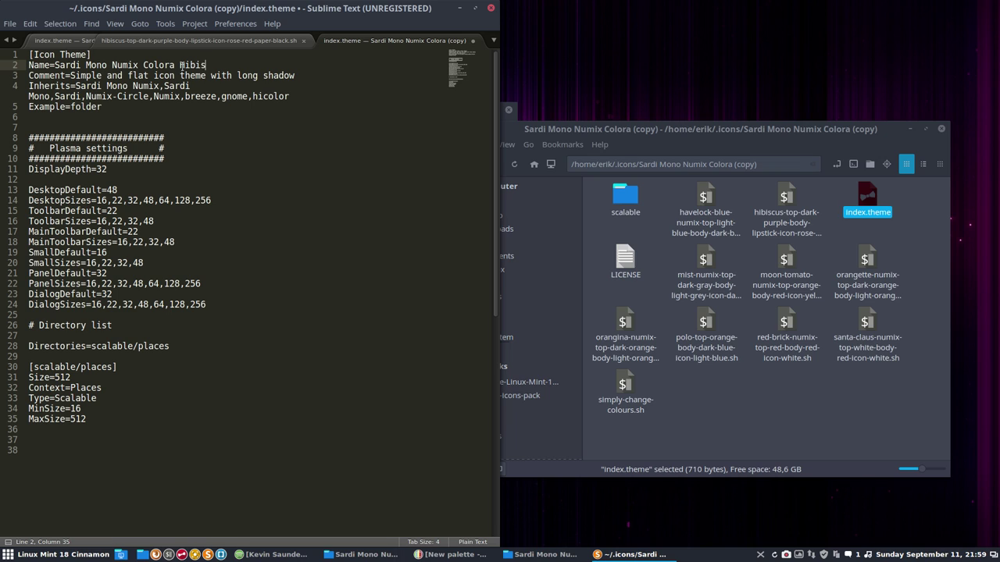
type("cus")
left_click(262, 166)
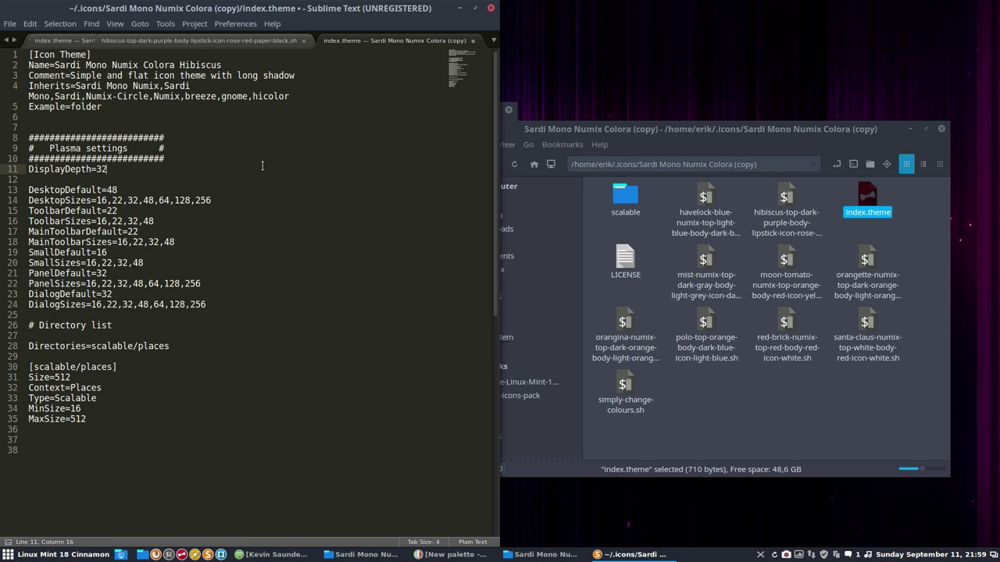
key("ctrl+s")
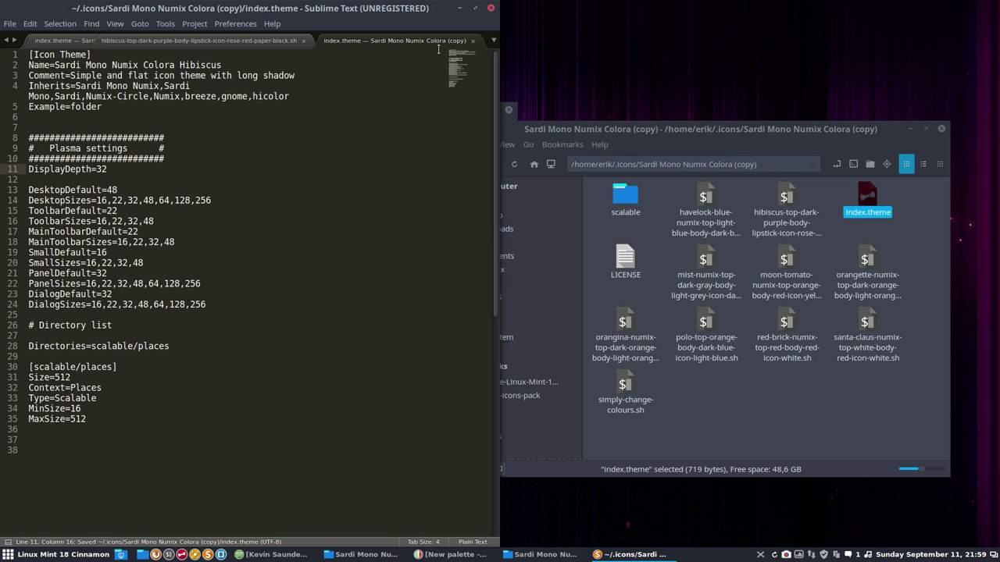
left_click(491, 8)
Rename the Sardi Mono Numix Colora (copy) folder in .icons to Sardi Mono Numix Colora Hibiscus
left_click(492, 164)
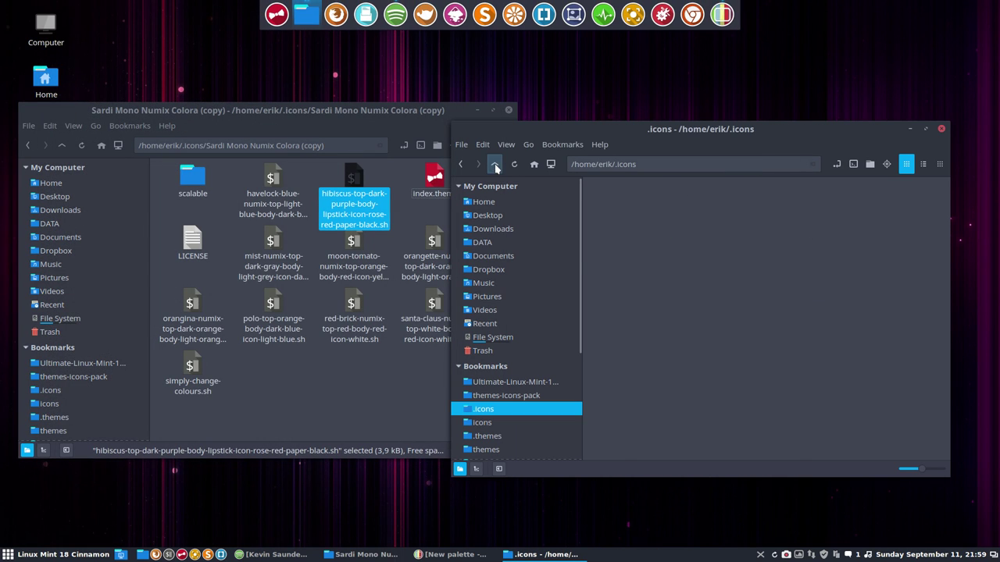
key("F2")
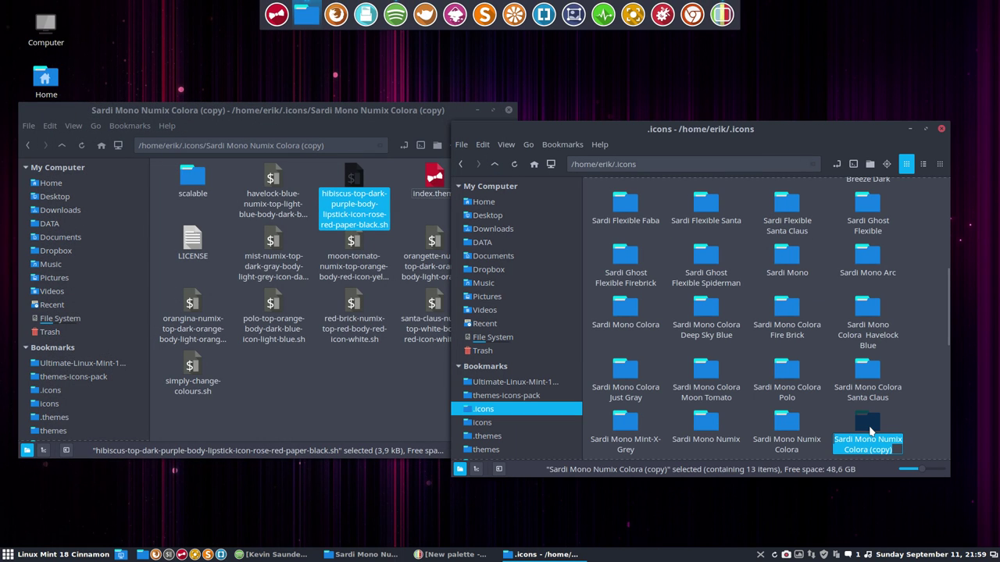
key("End")
key("BackSpace")
key("BackSpace")
key("BackSpace")
key("BackSpace")
key("BackSpace")
key("BackSpace")
key("BackSpace")
type("Hibiscus")
key("Return")
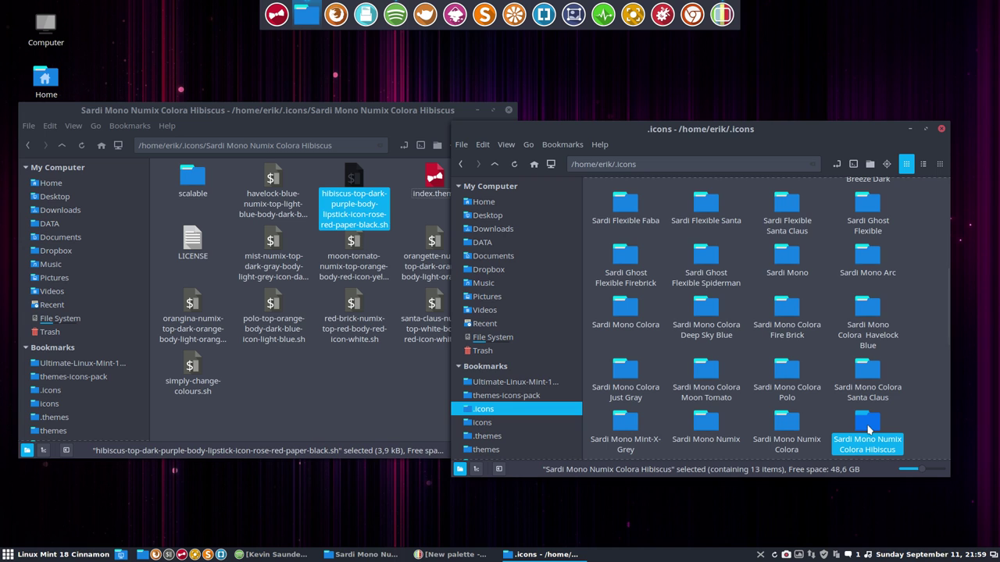
Apply the Sardi Mono Numix Colora Hibiscus icon theme in the Themes settings and clear the open windows off the desktop
key("super")
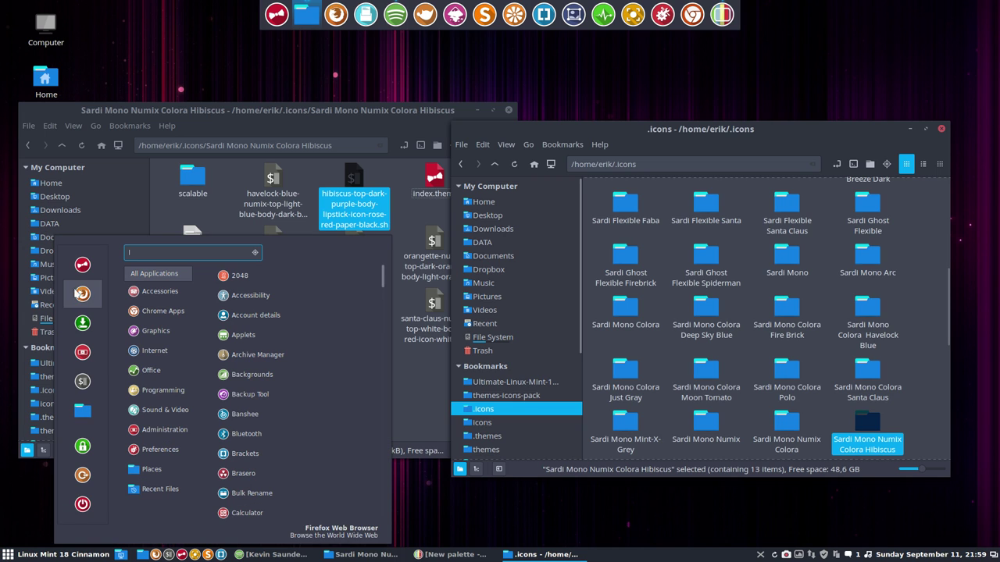
key("Escape")
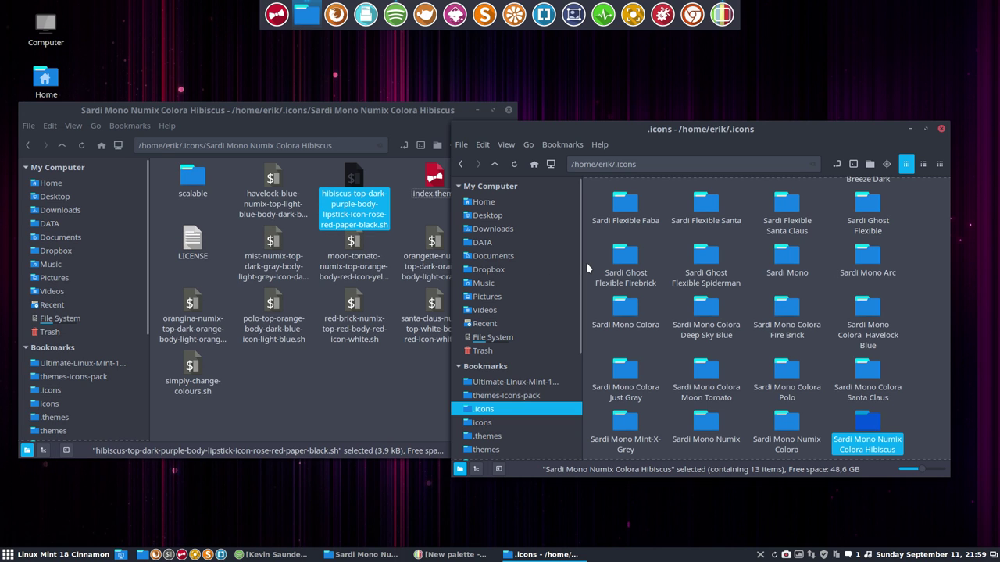
left_click(910, 130)
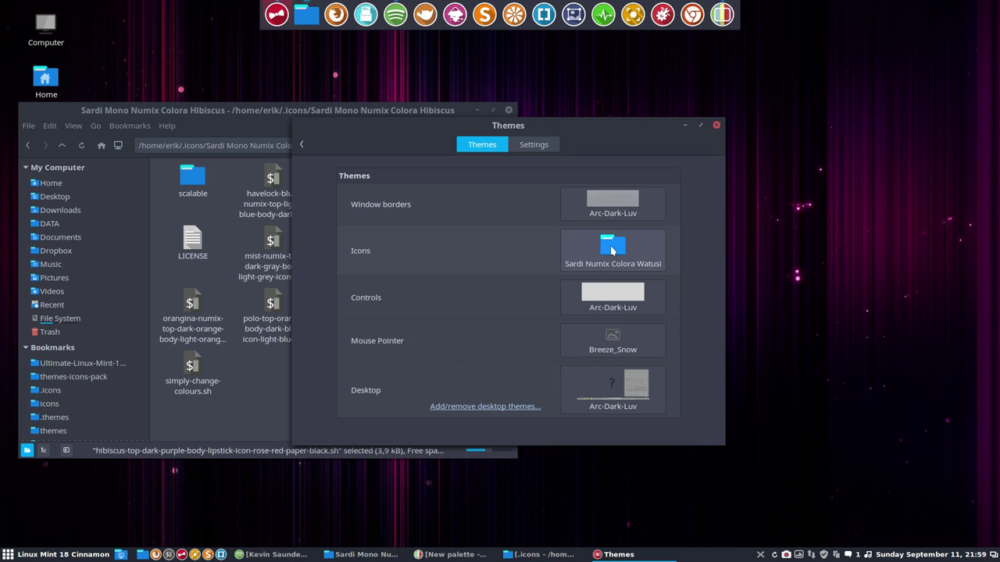
left_click(612, 249)
scroll(700, 456, "down", 10)
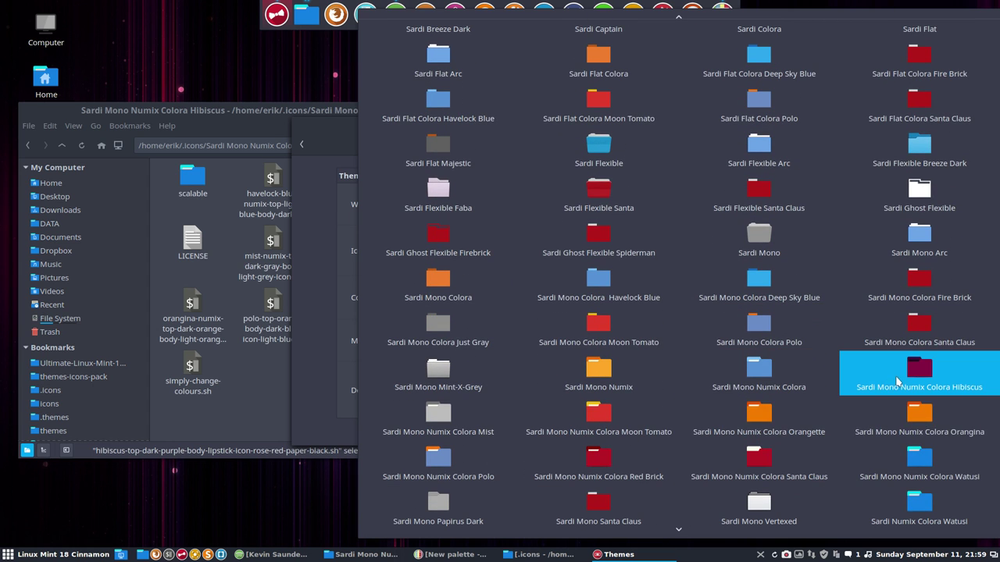
left_click(897, 382)
left_click(717, 127)
left_click(508, 110)
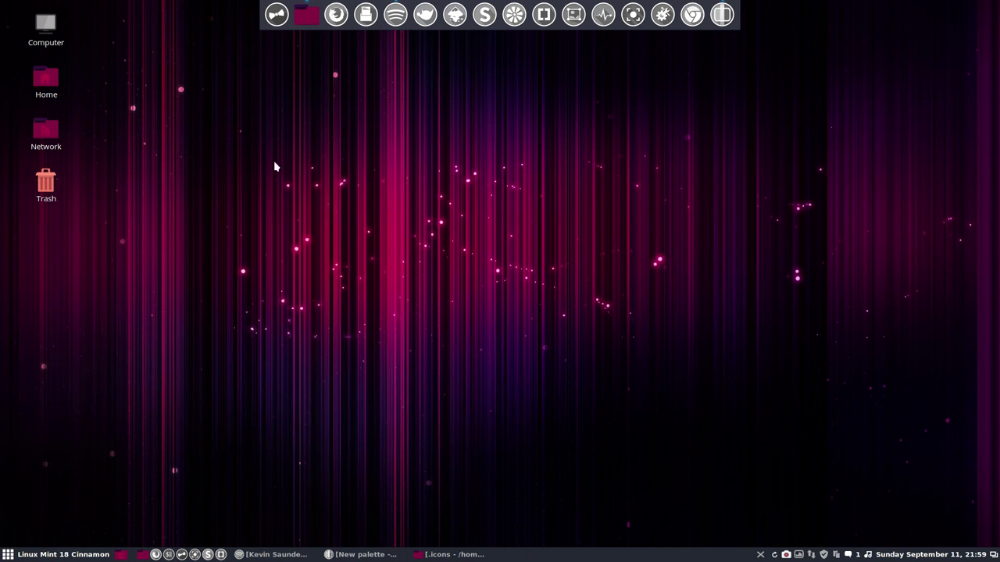
Empty the Trash and open the Home folder to view its folder icons in the new theme
right_click(45, 186)
left_click(97, 382)
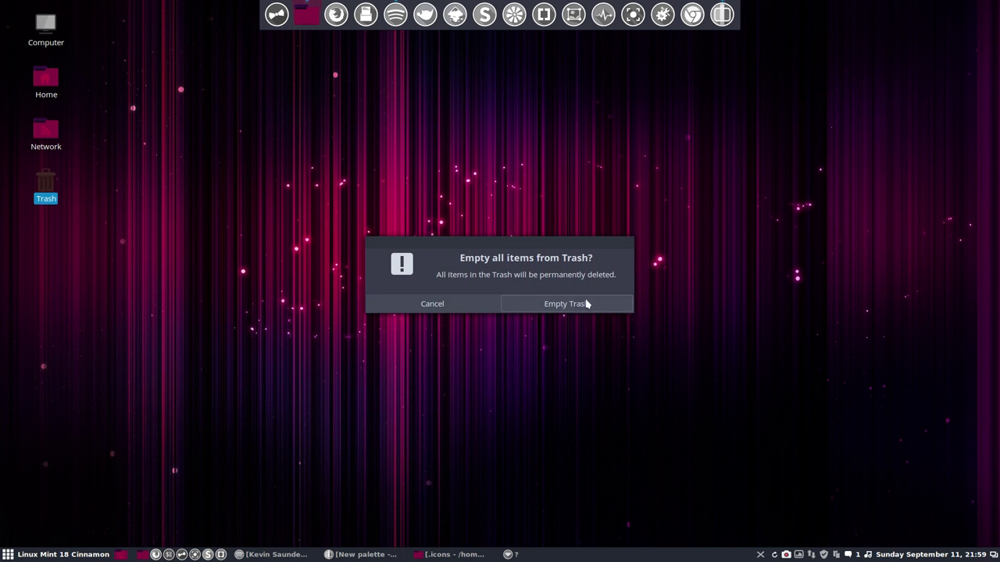
left_click(585, 303)
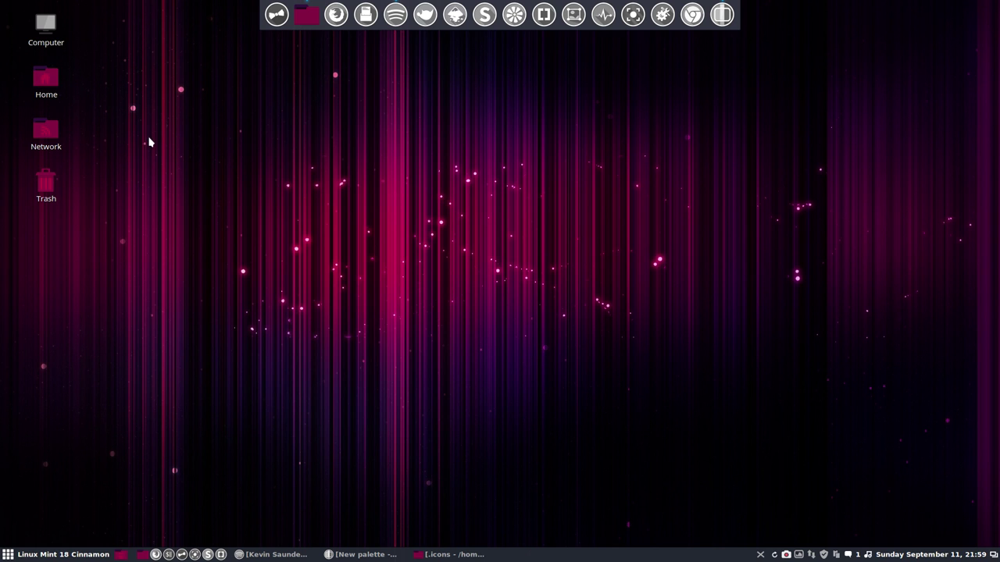
double_click(44, 82)
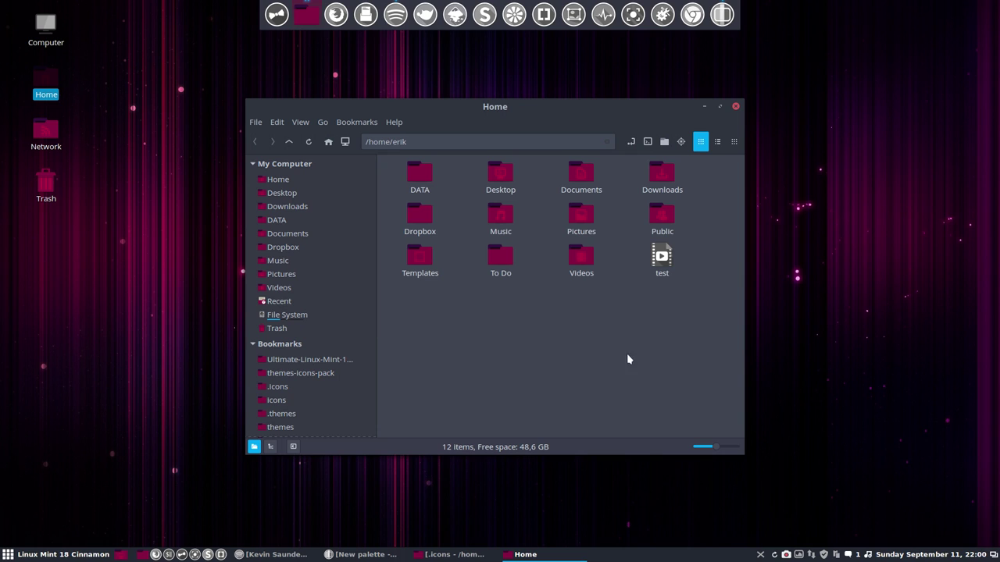
left_click(663, 258)
key("F2")
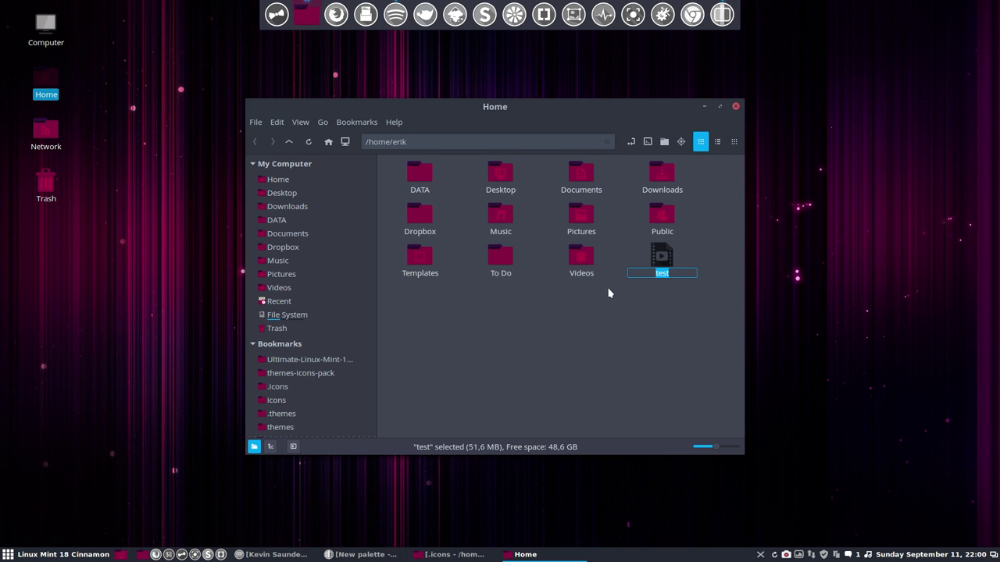
left_click(645, 336)
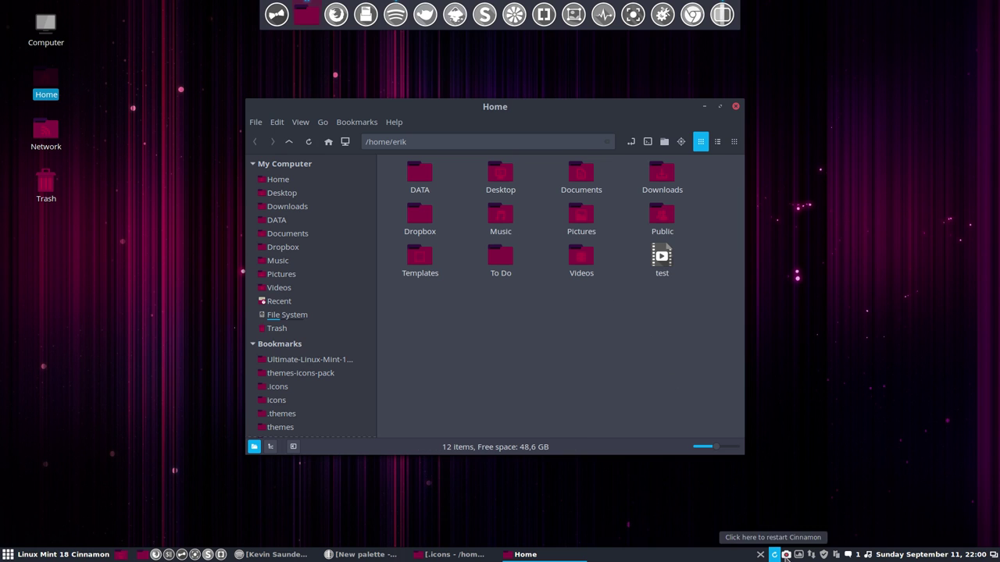